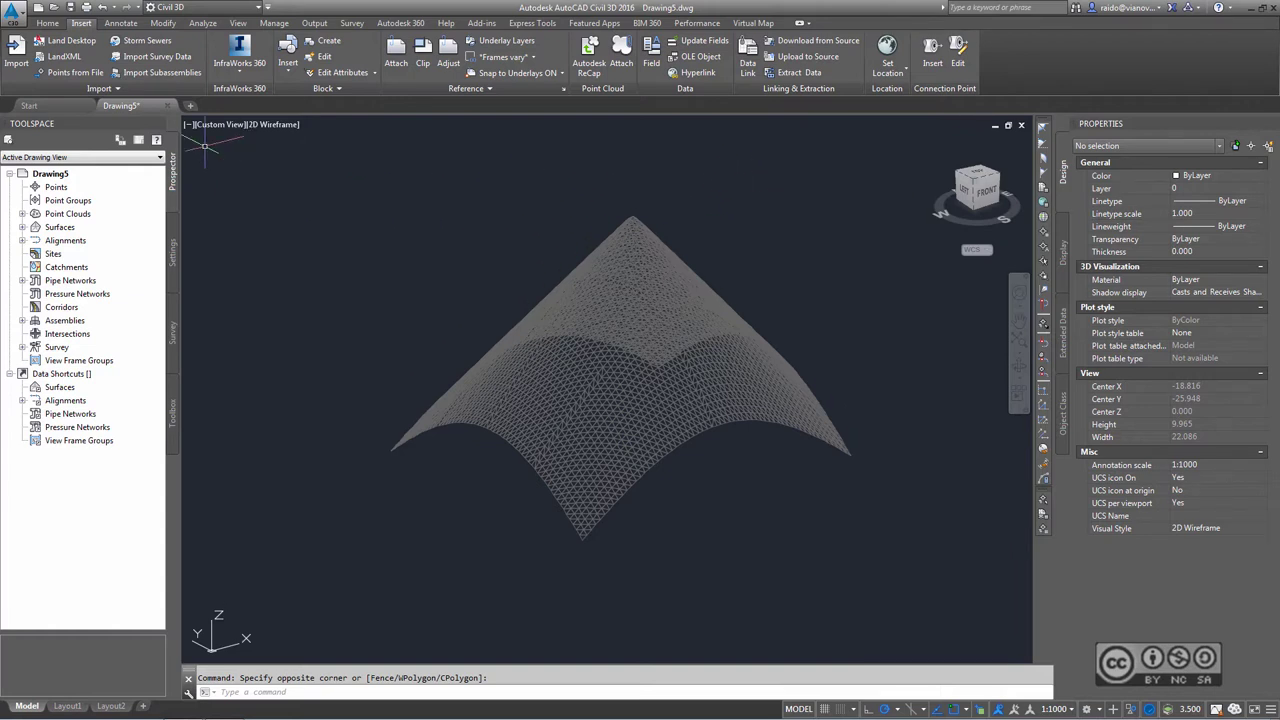
Switch the viewport from the custom 3D view to a straight-down Top view of the mesh
click(215, 124)
click(215, 160)
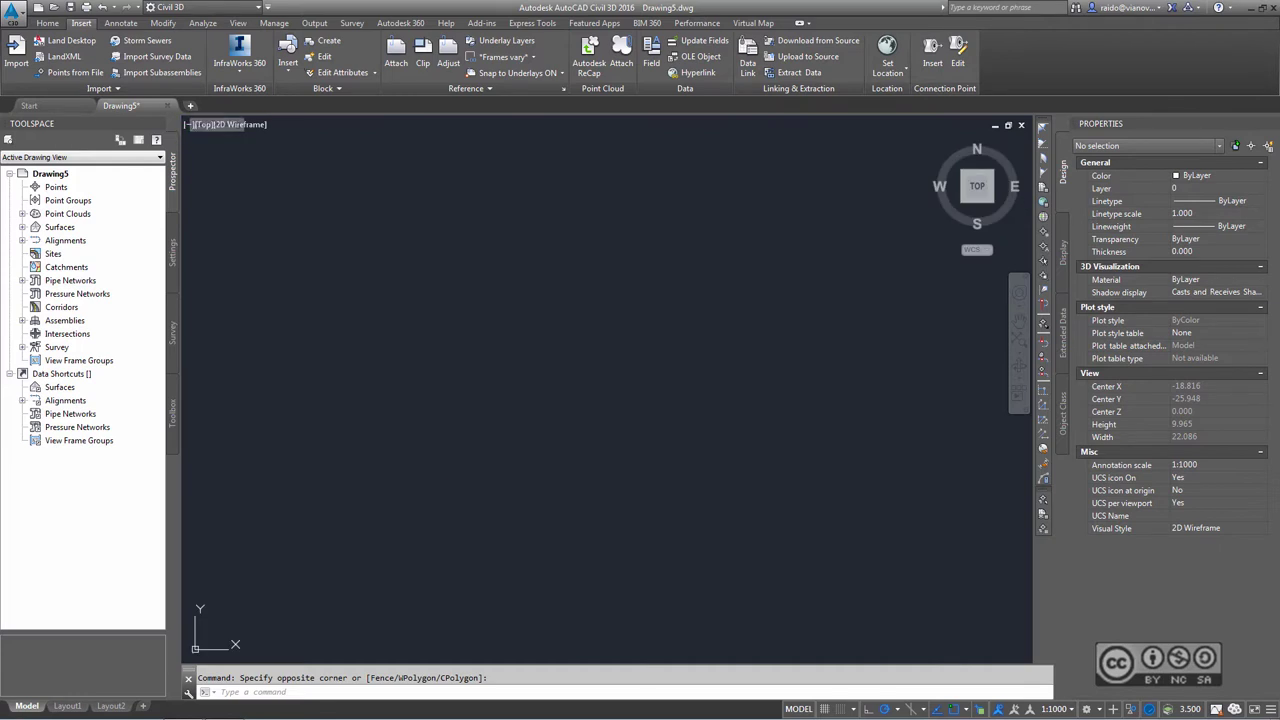
Start a new blank drawing with Ctrl+N
key(ctrl+n)
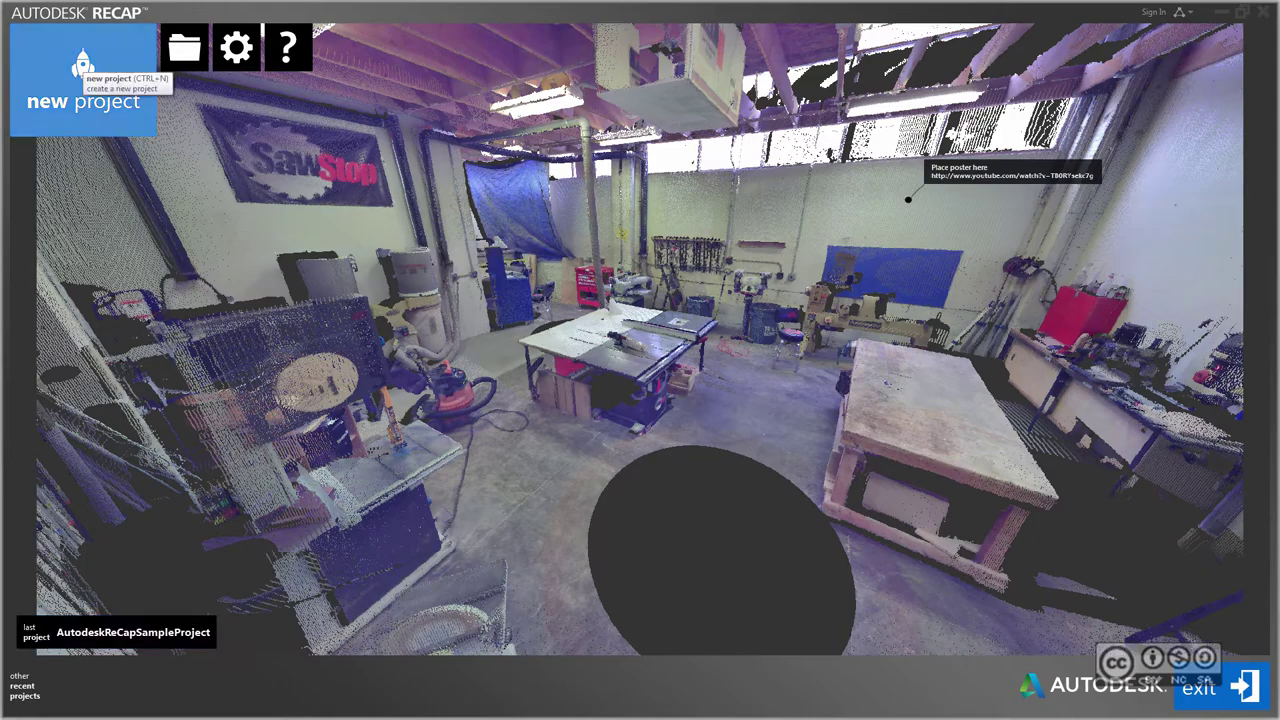
Create ReCap project 'Pind1' saving to AutoCAD_Civil3D_2016\_PointCloud\files
click(80, 64)
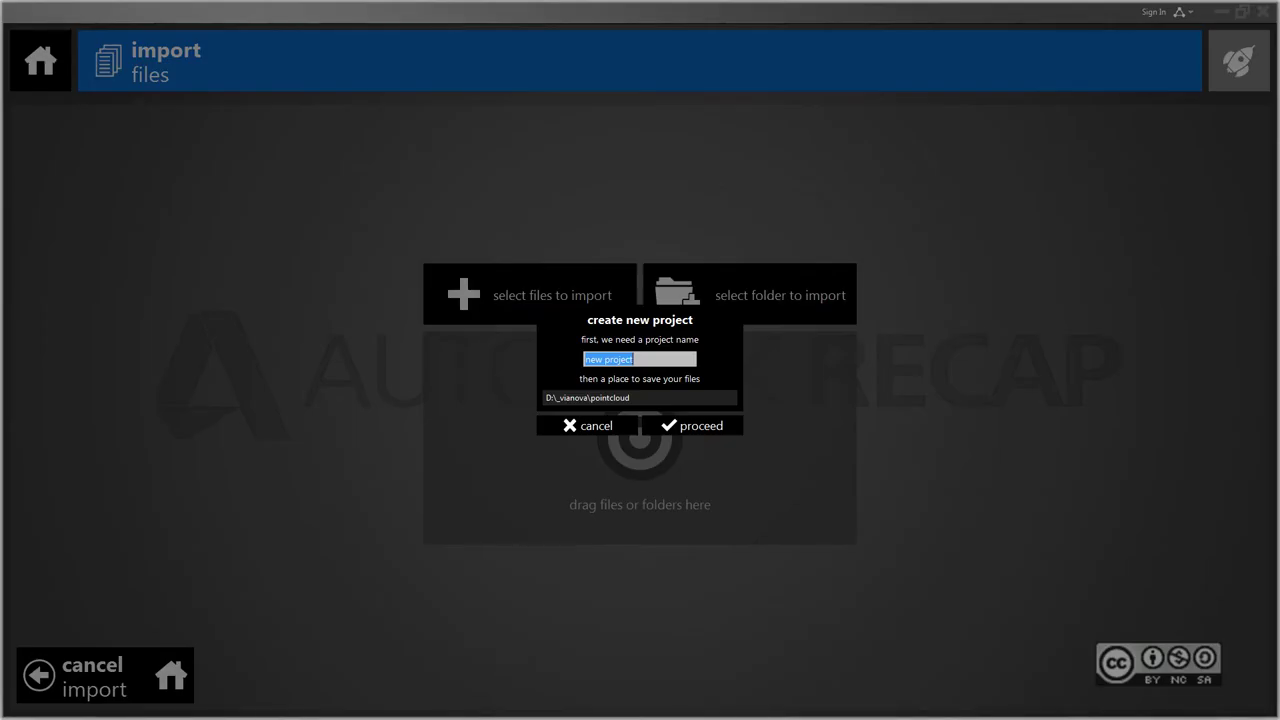
text(Pind1)
key(Tab)
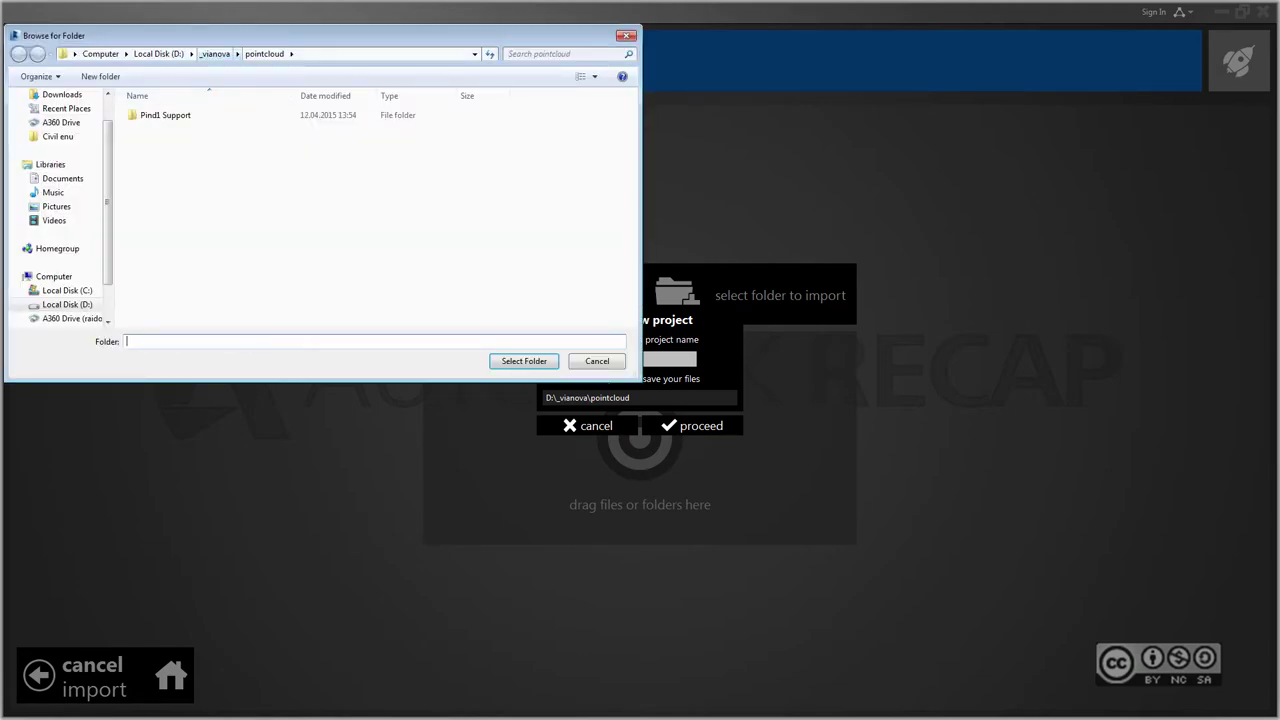
key(Down)
key(Down)
key(Return)
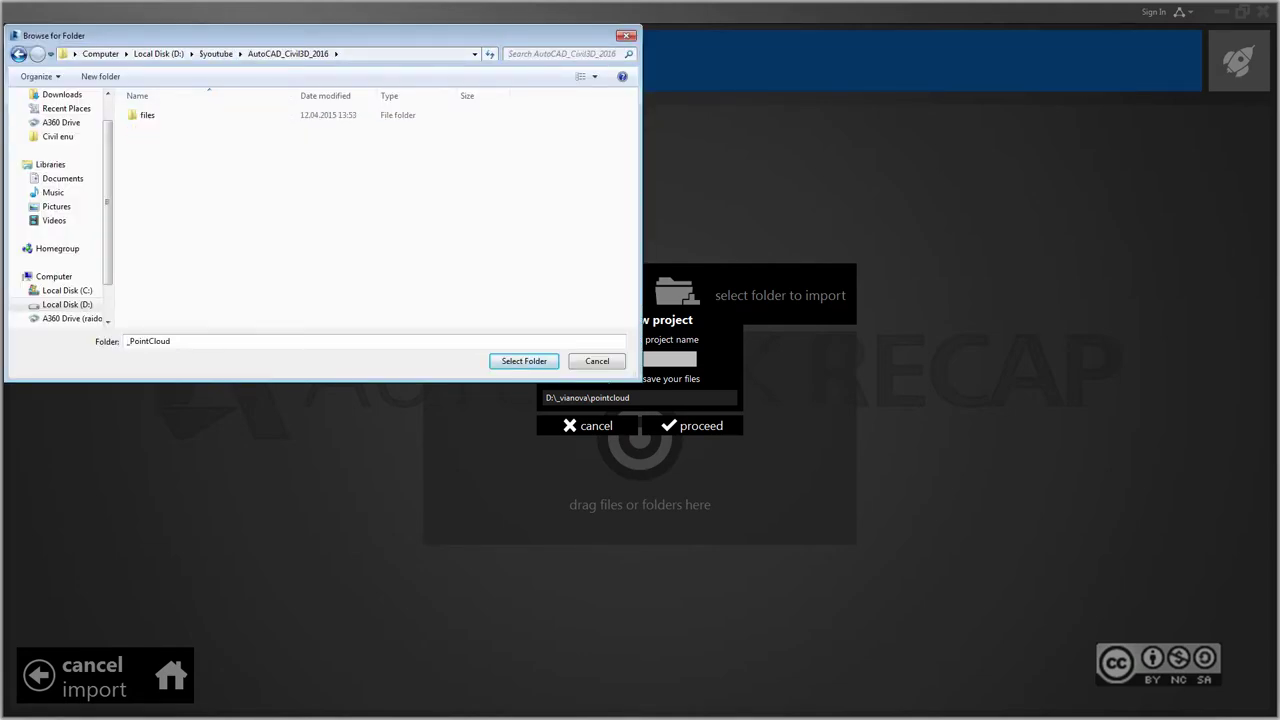
key(Down)
key(Return)
key(Return)
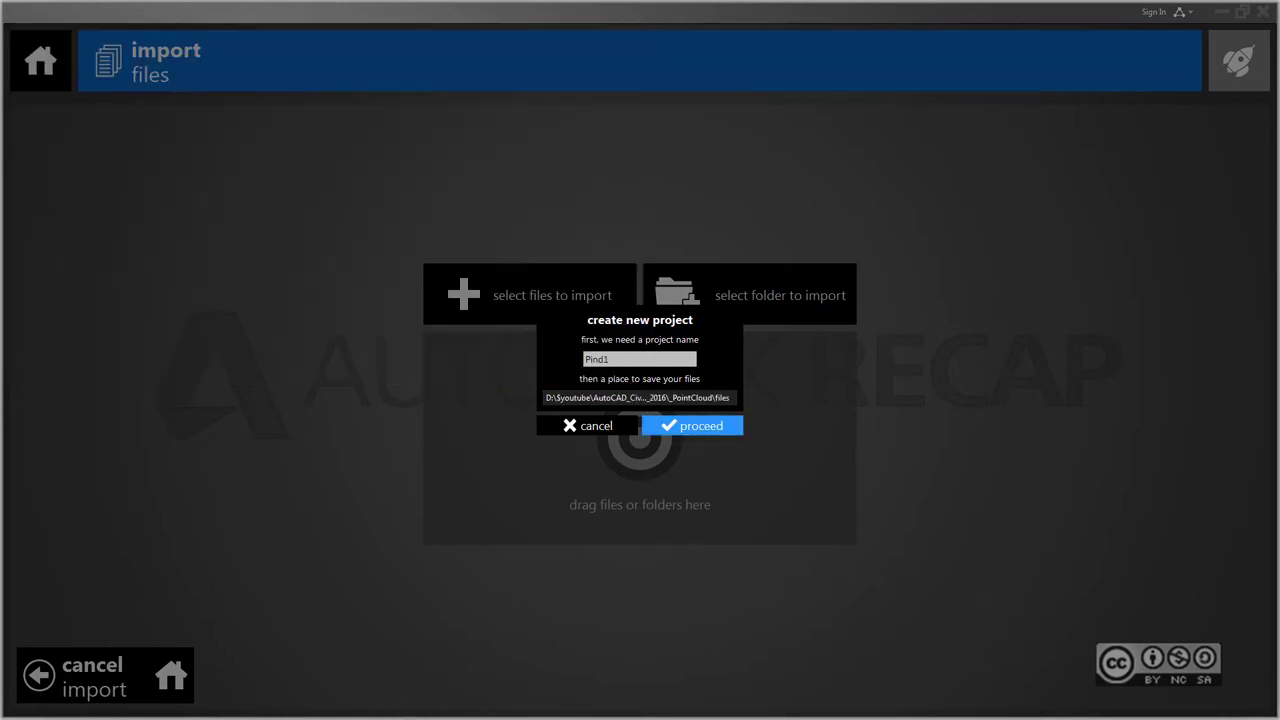
key(Return)
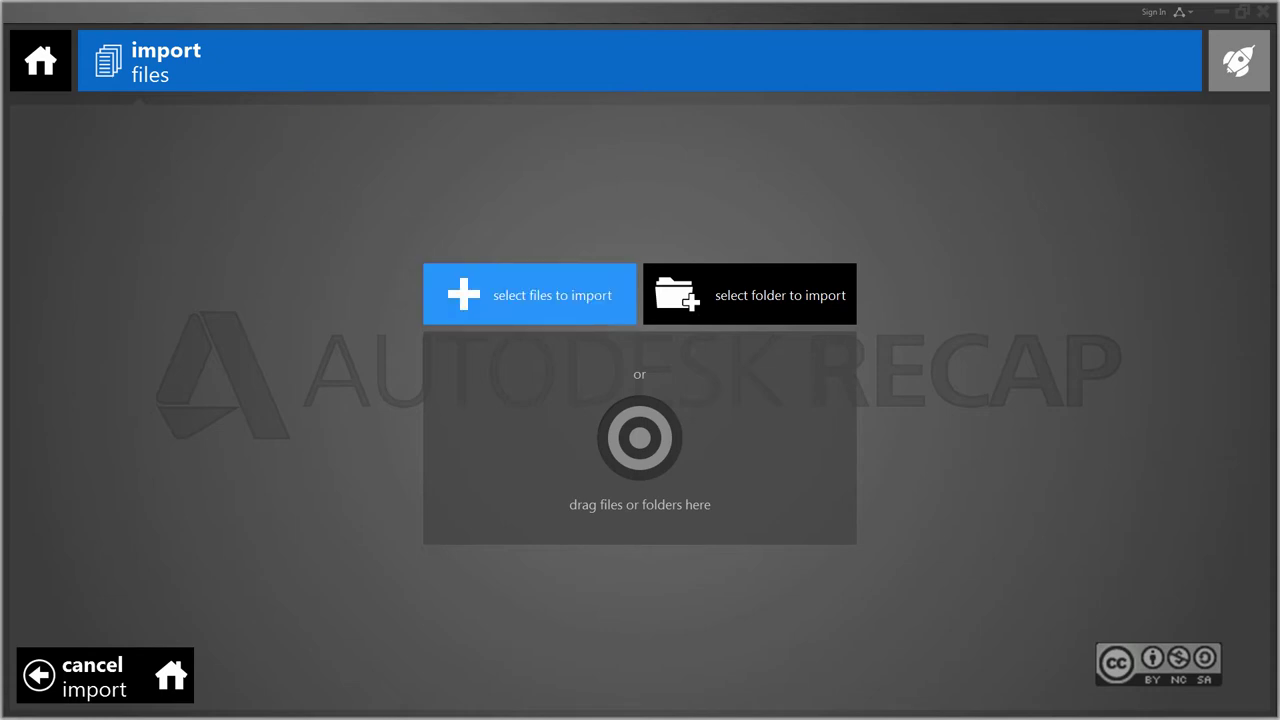
Import stone_header.txt from the files folder into the Pind1 project
click(507, 292)
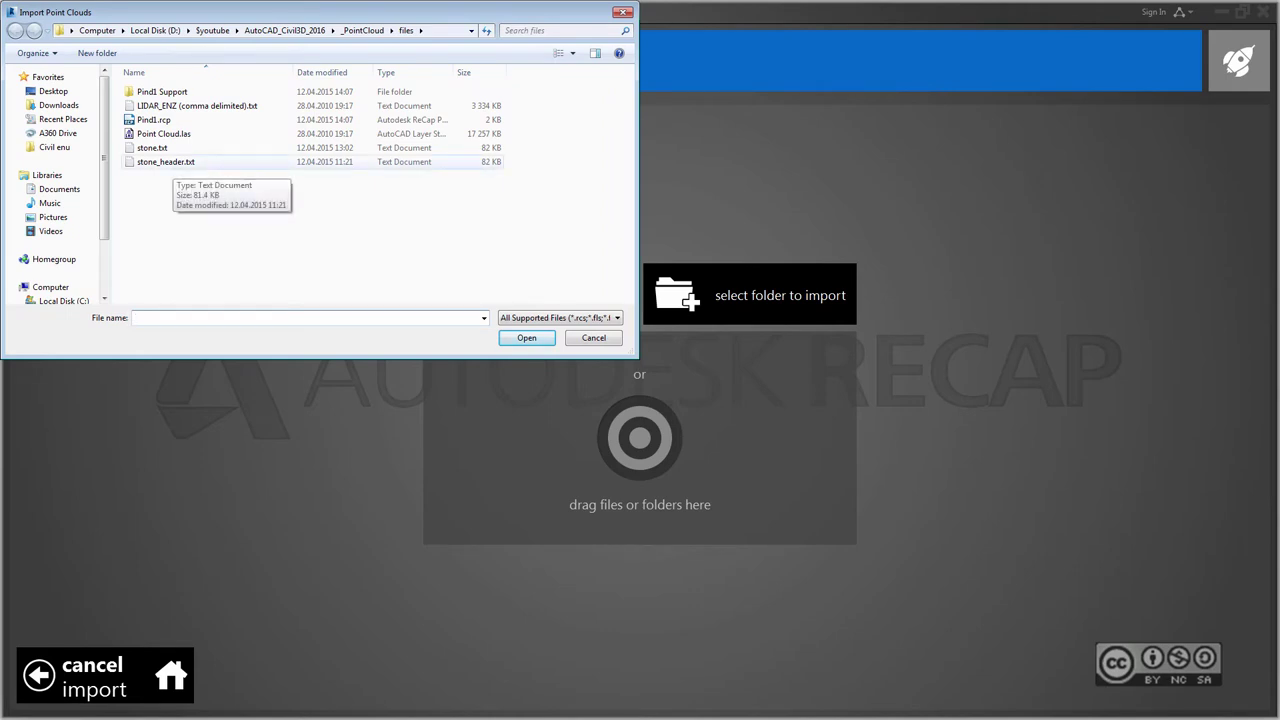
click(166, 161)
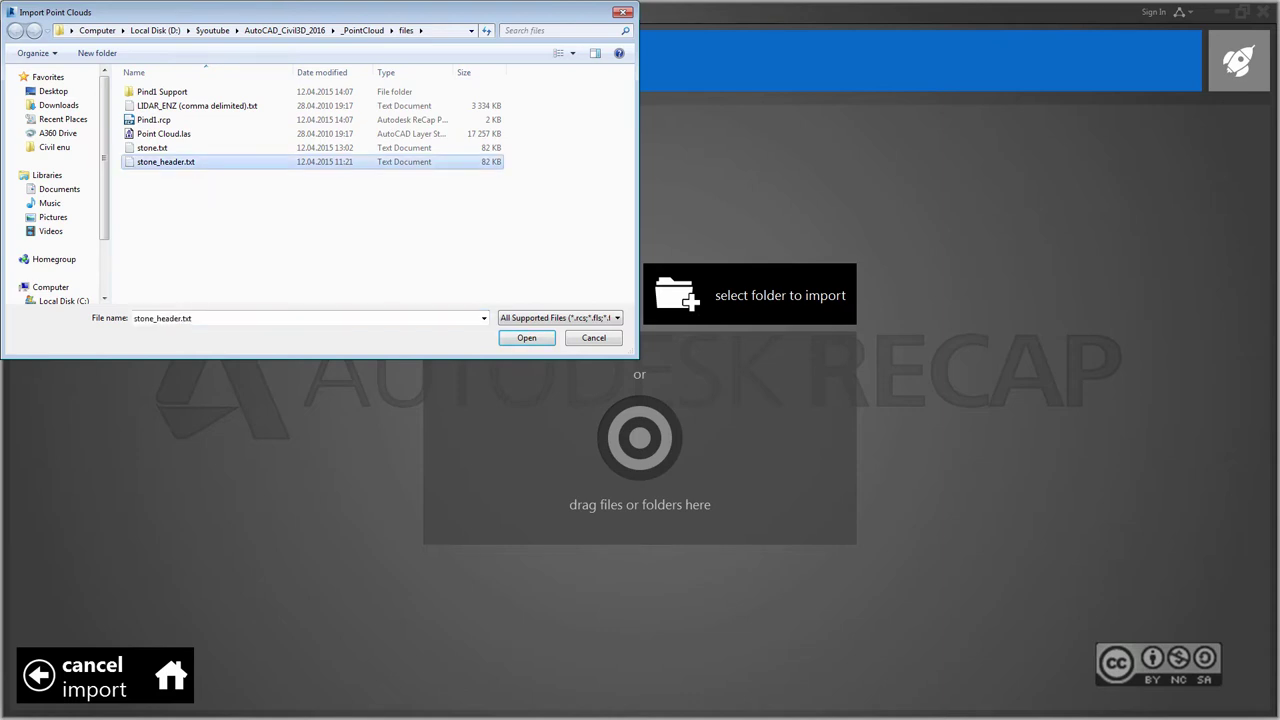
click(526, 337)
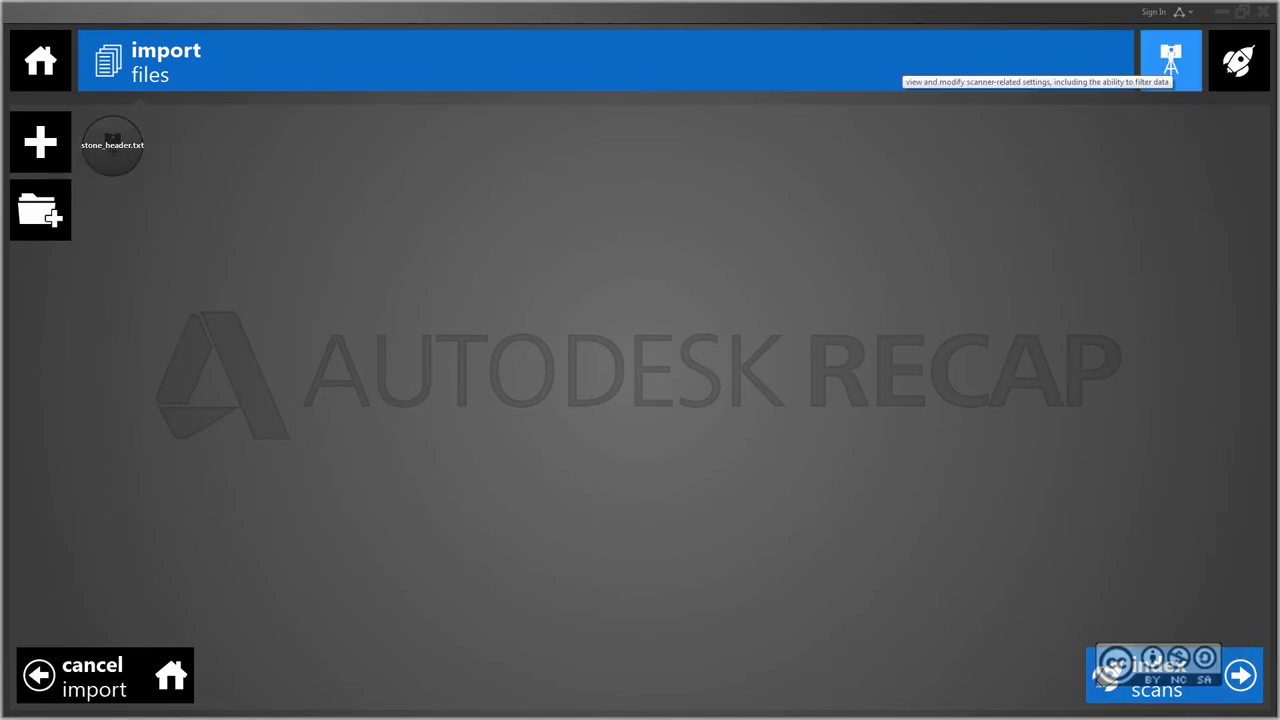
Preview stone_header.txt's x, y, z columns in the scan settings' Text Options
click(1170, 60)
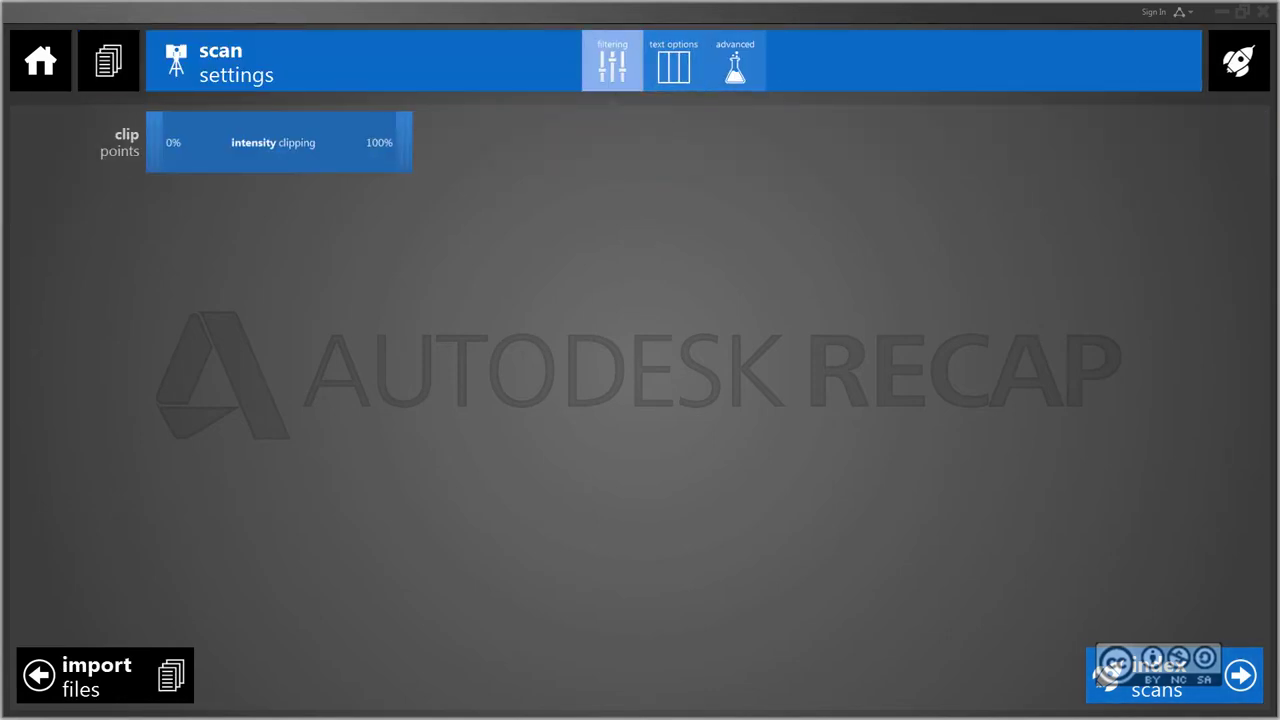
click(673, 65)
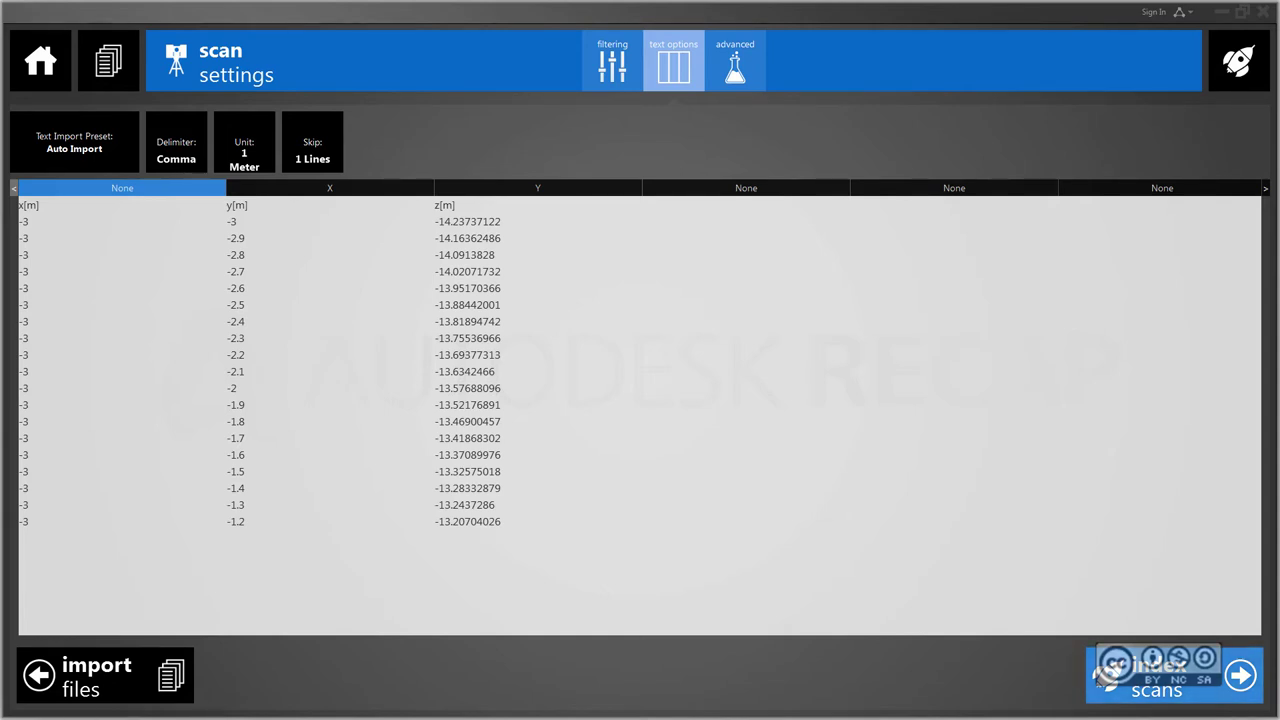
Map columns one to three as X, Y, Z locations, leave column four, then view Advanced settings
click(122, 188)
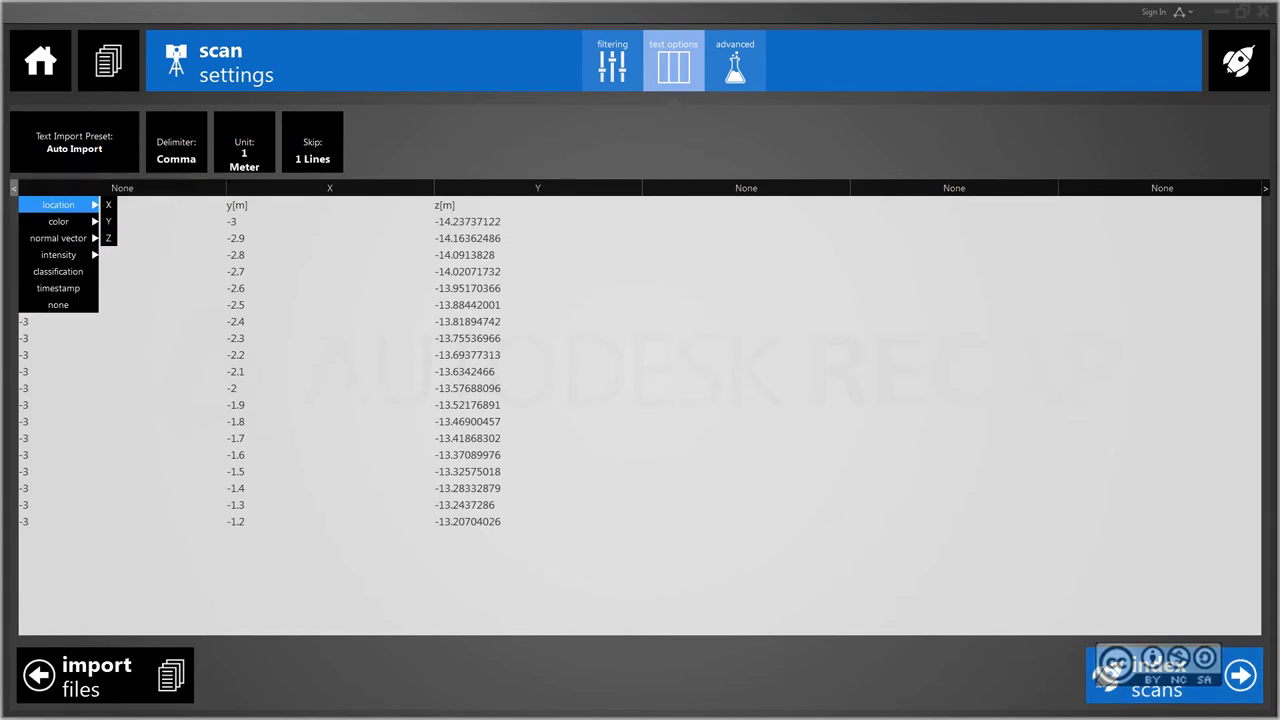
click(106, 205)
click(329, 188)
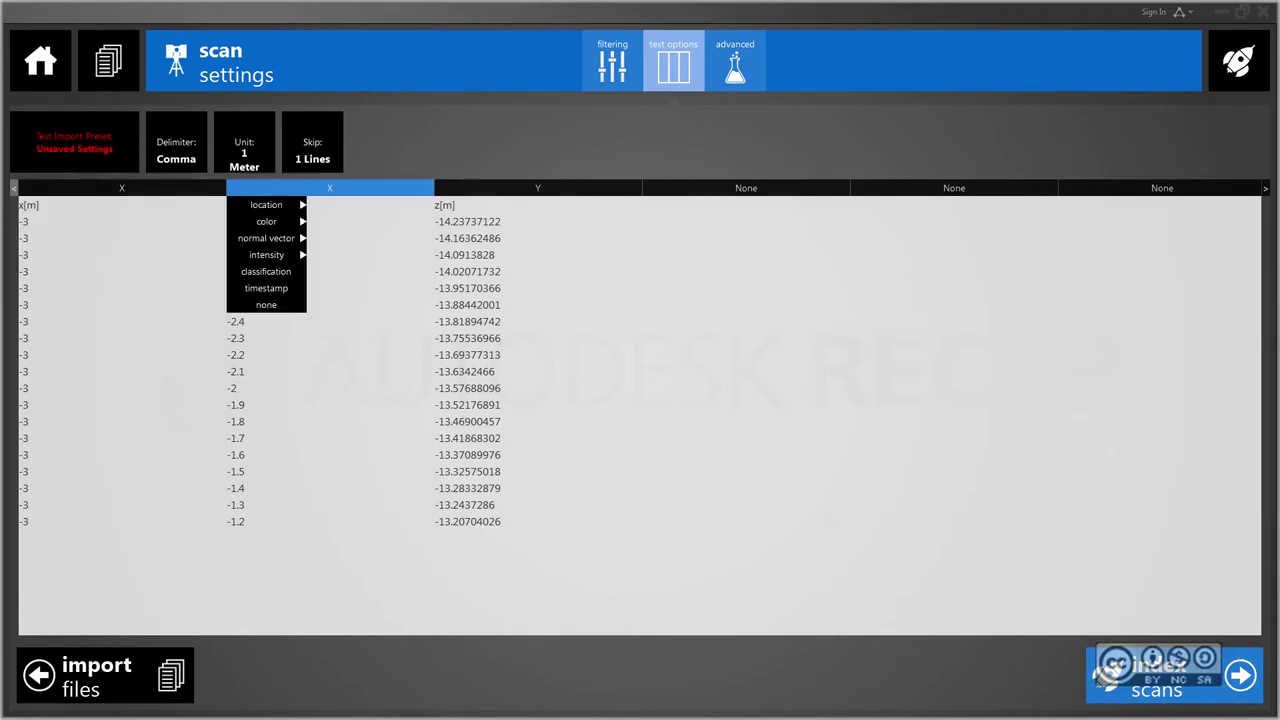
click(317, 218)
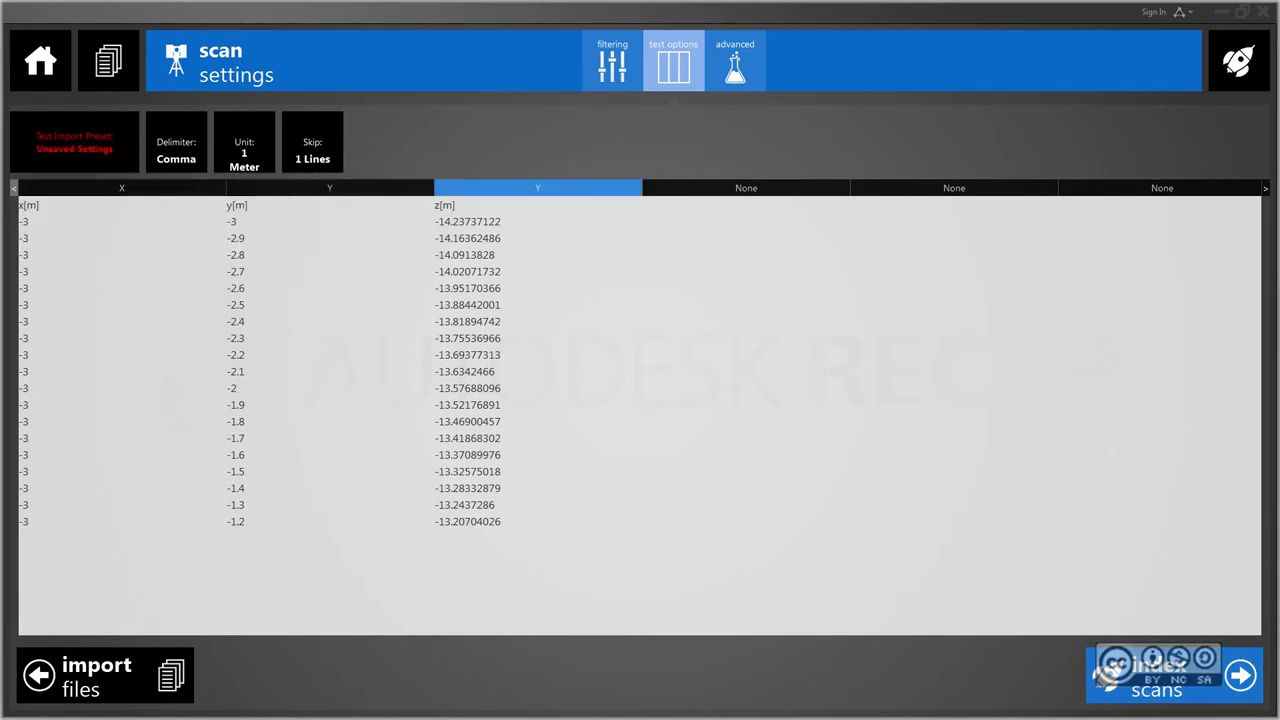
click(537, 188)
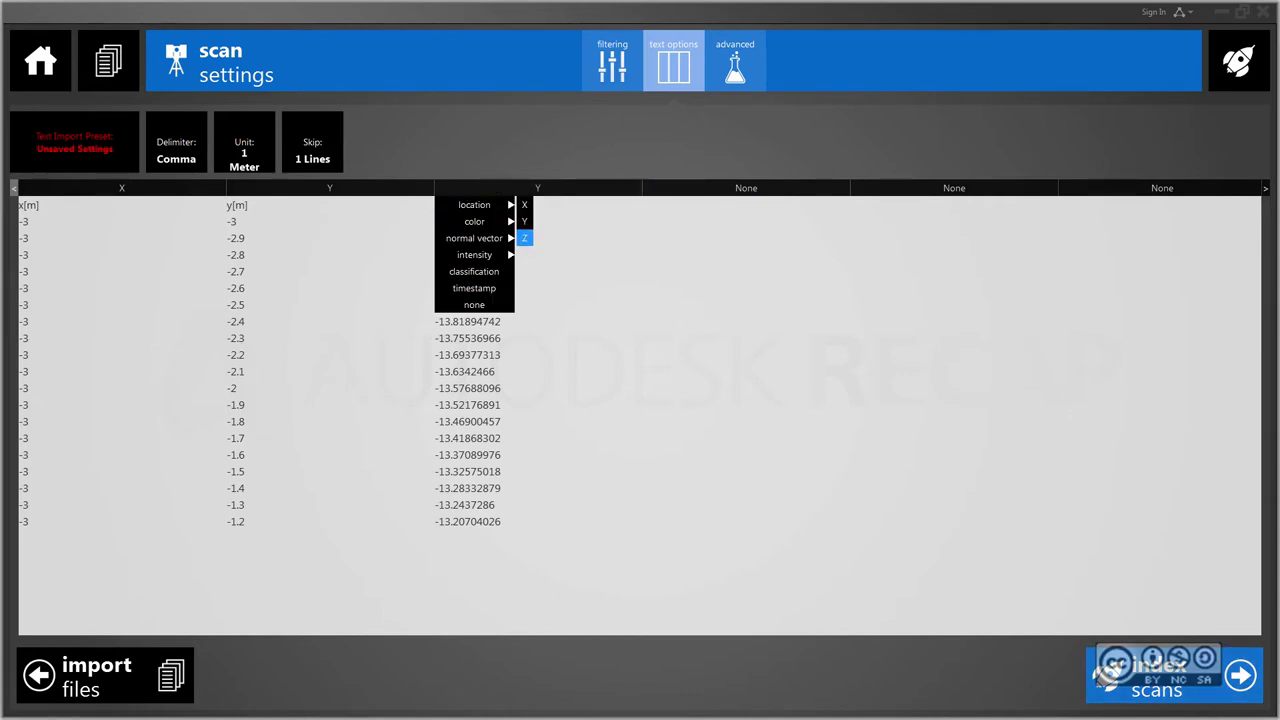
click(524, 238)
click(746, 188)
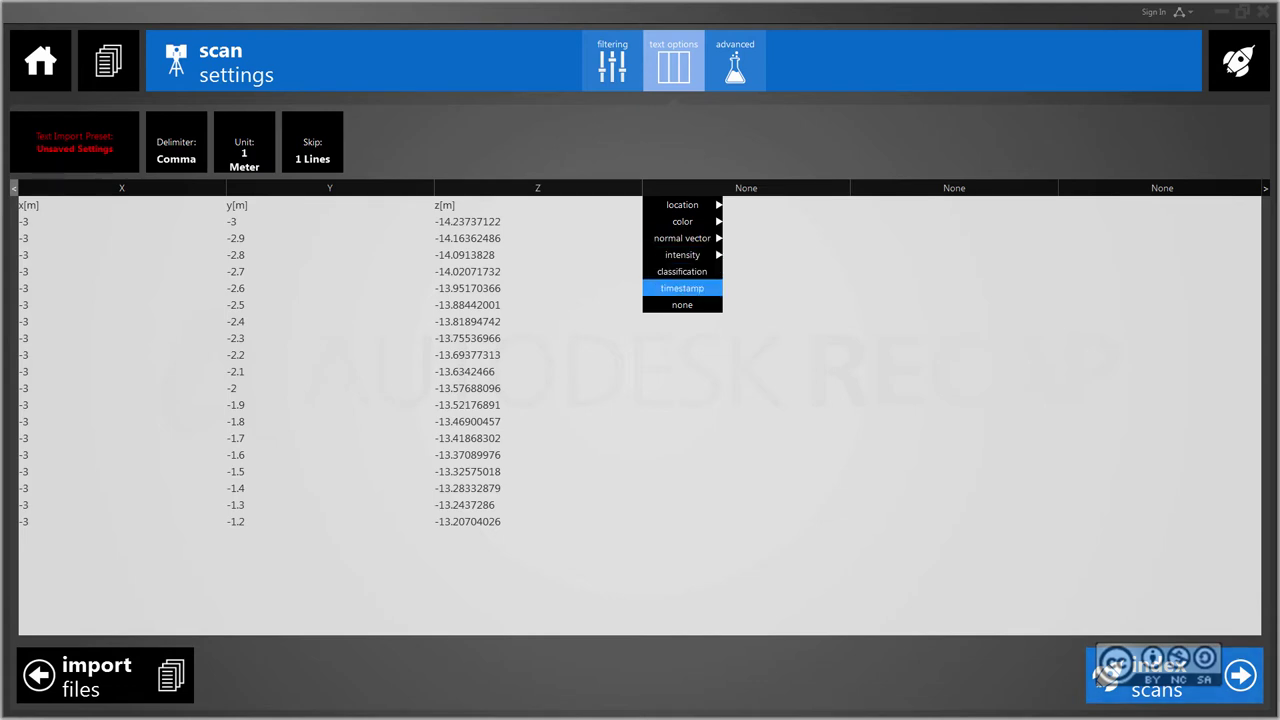
key(Escape)
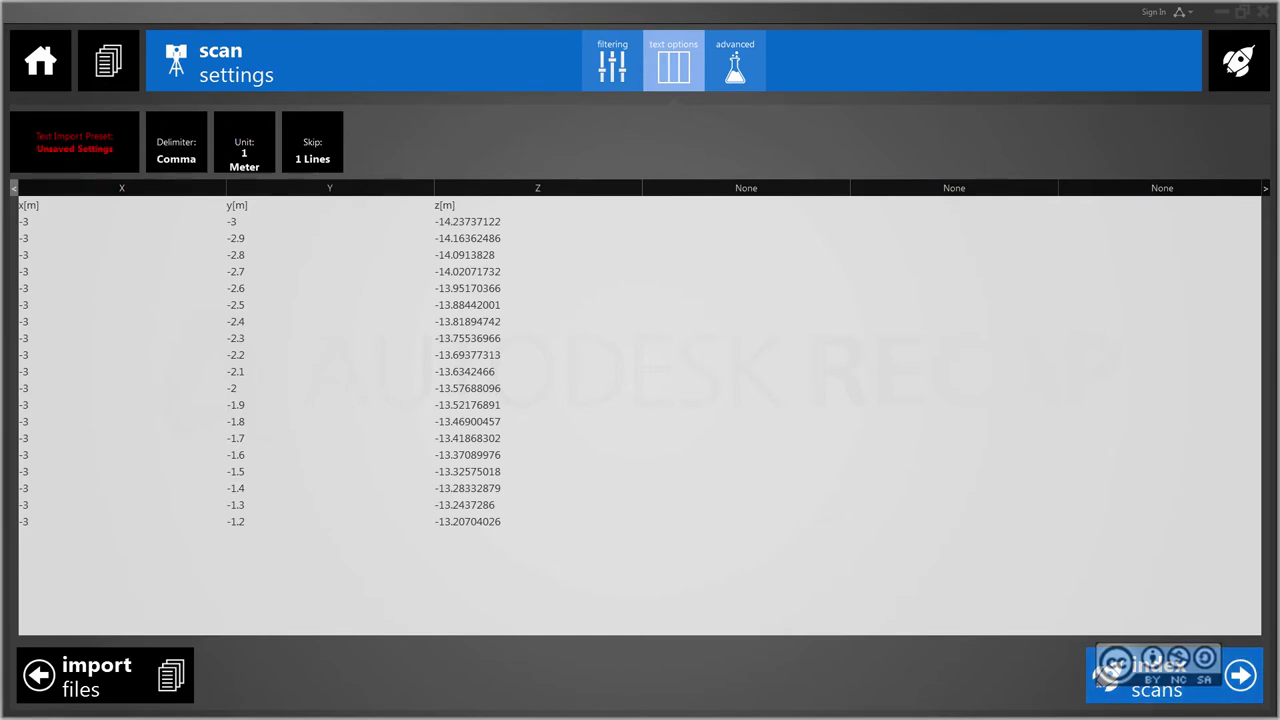
click(735, 60)
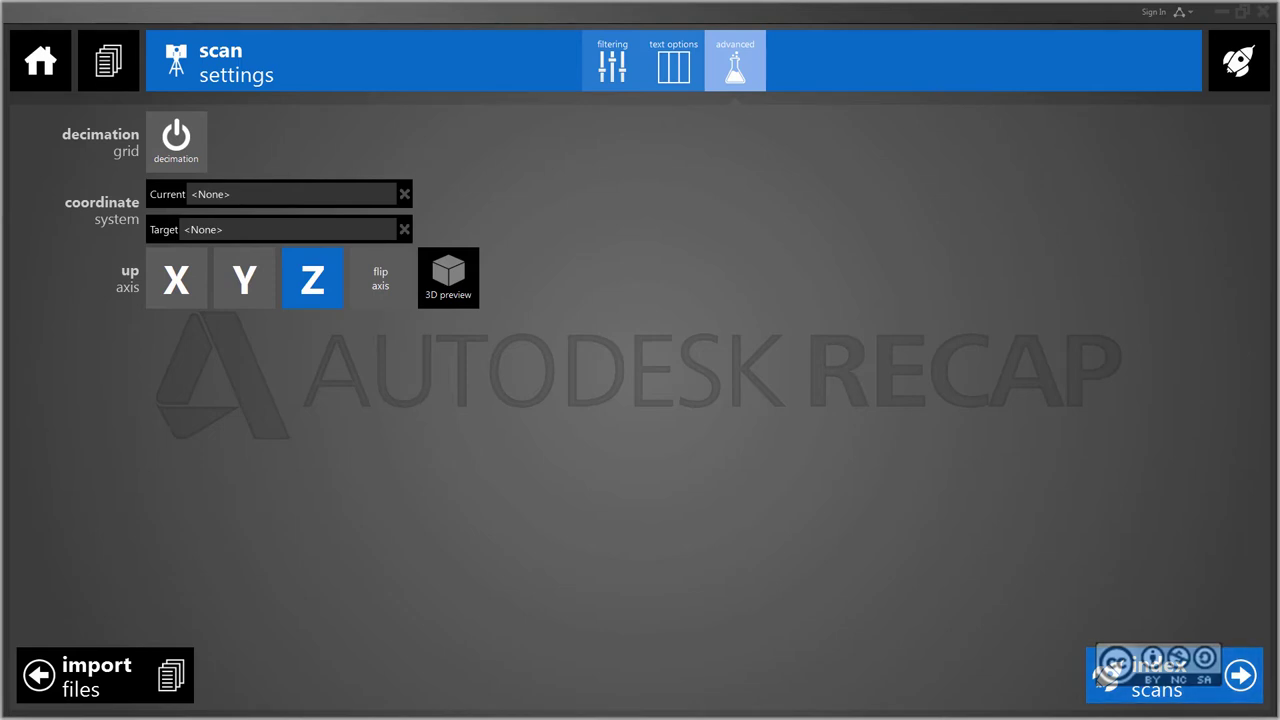
Index the stone_header scan and launch Pind1 in the point cloud viewer
click(1105, 676)
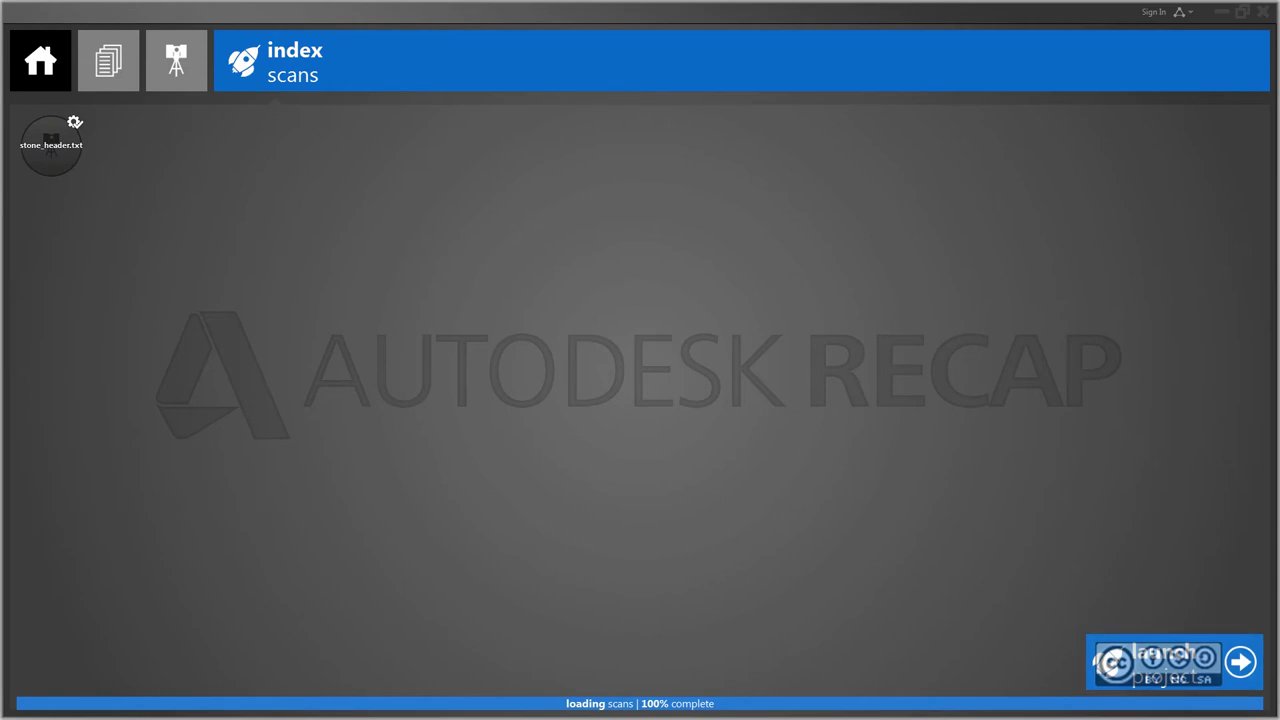
click(1240, 662)
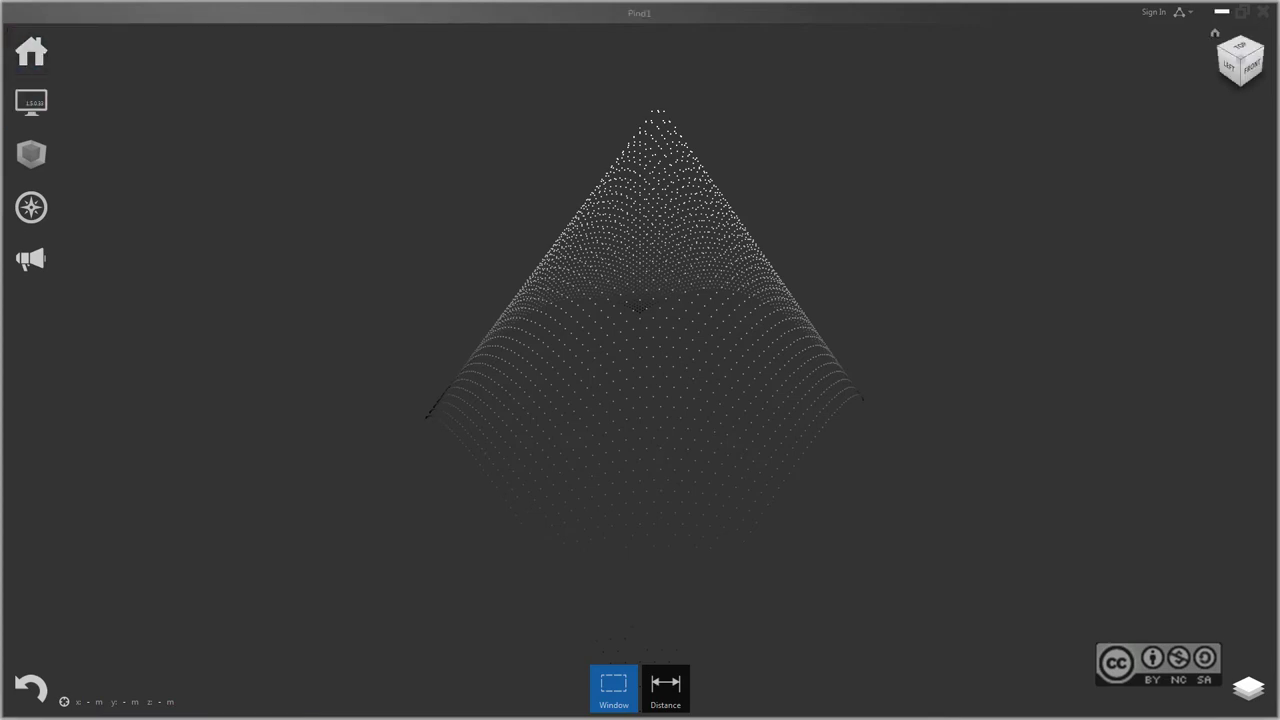
Close ReCap to get back to the blank Drawing7 in Civil 3D
click(1262, 12)
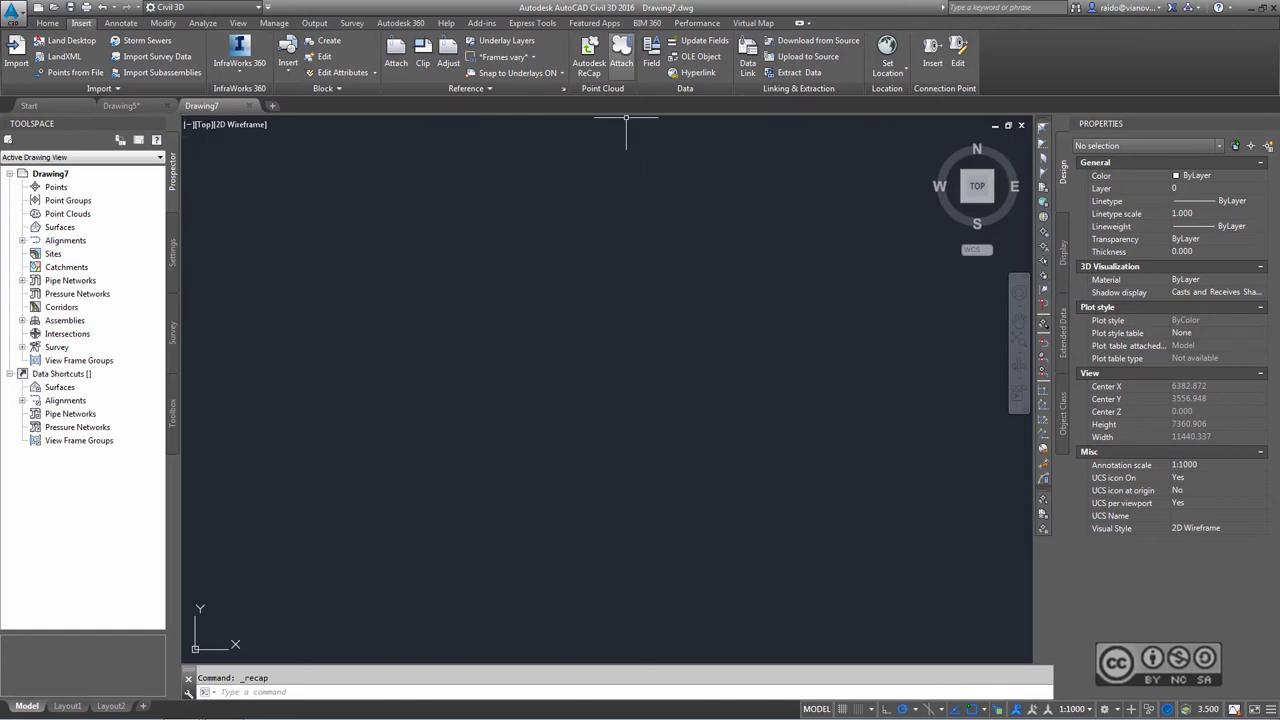
Pick Pind1.rcp from the _PointCloud\files folder for attaching to Drawing7
click(621, 50)
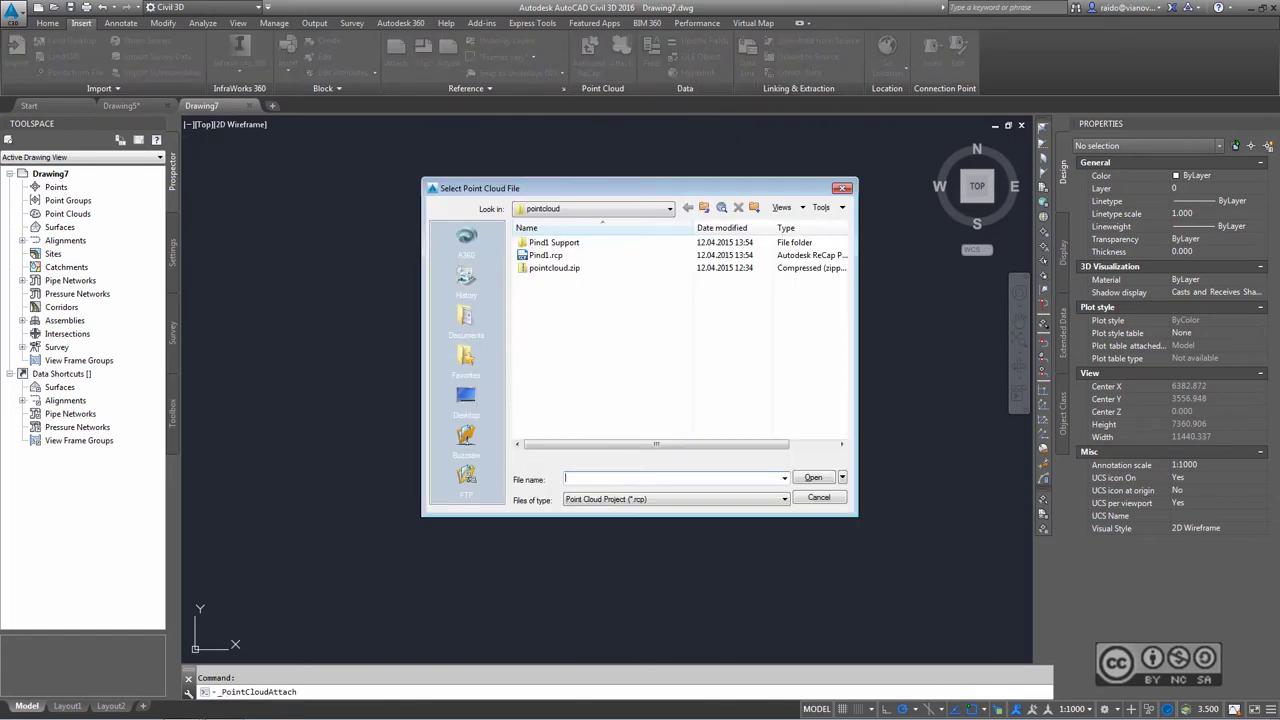
key(alt+2)
key(alt+2)
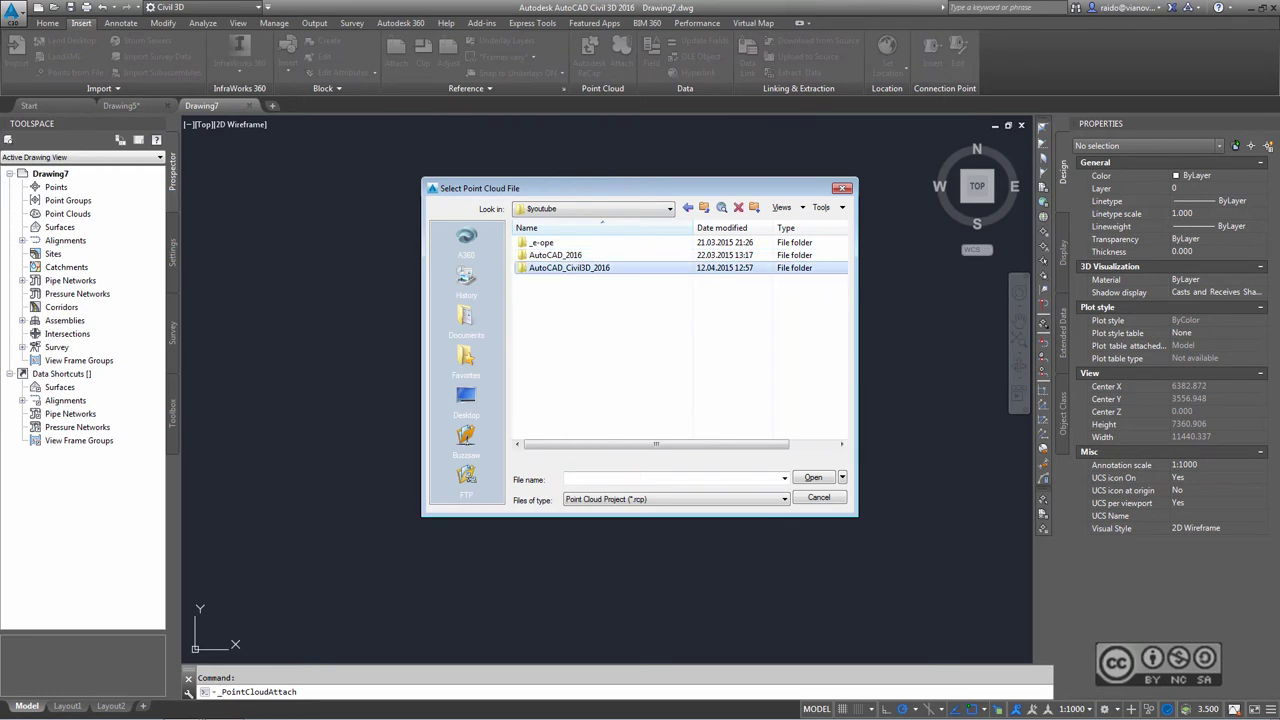
double_click(569, 267)
click(551, 255)
double_click(536, 242)
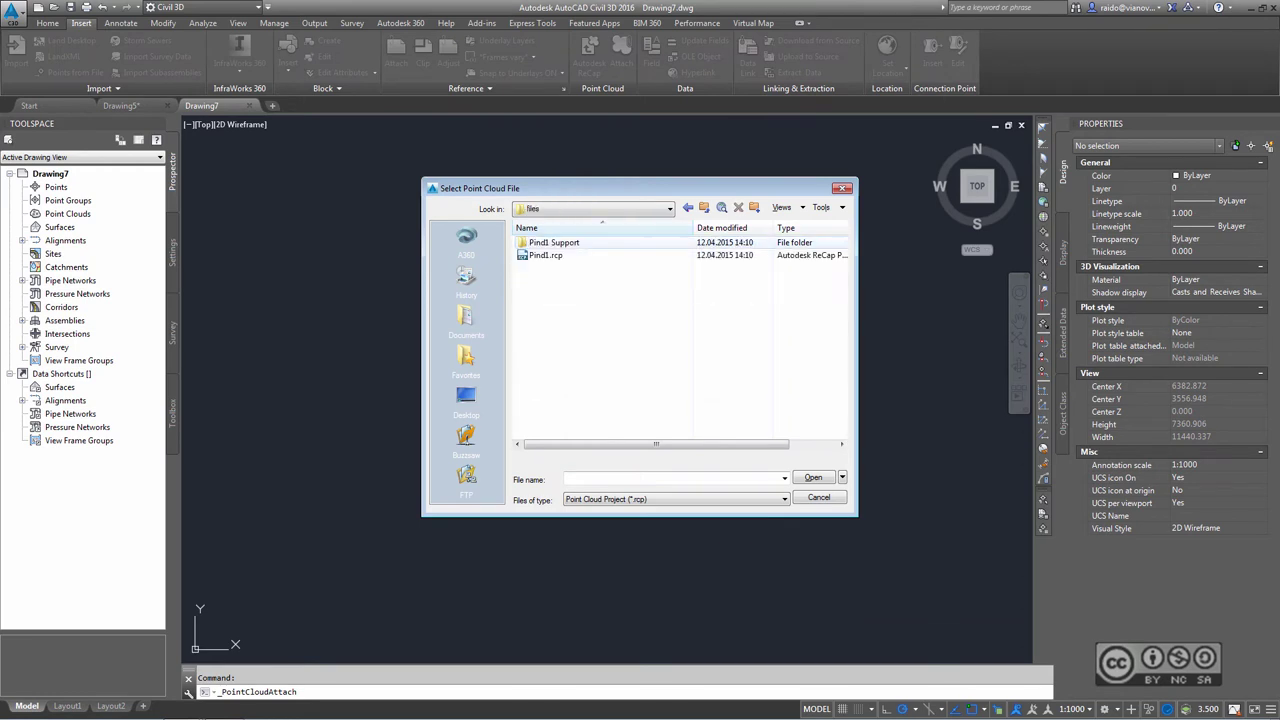
click(545, 255)
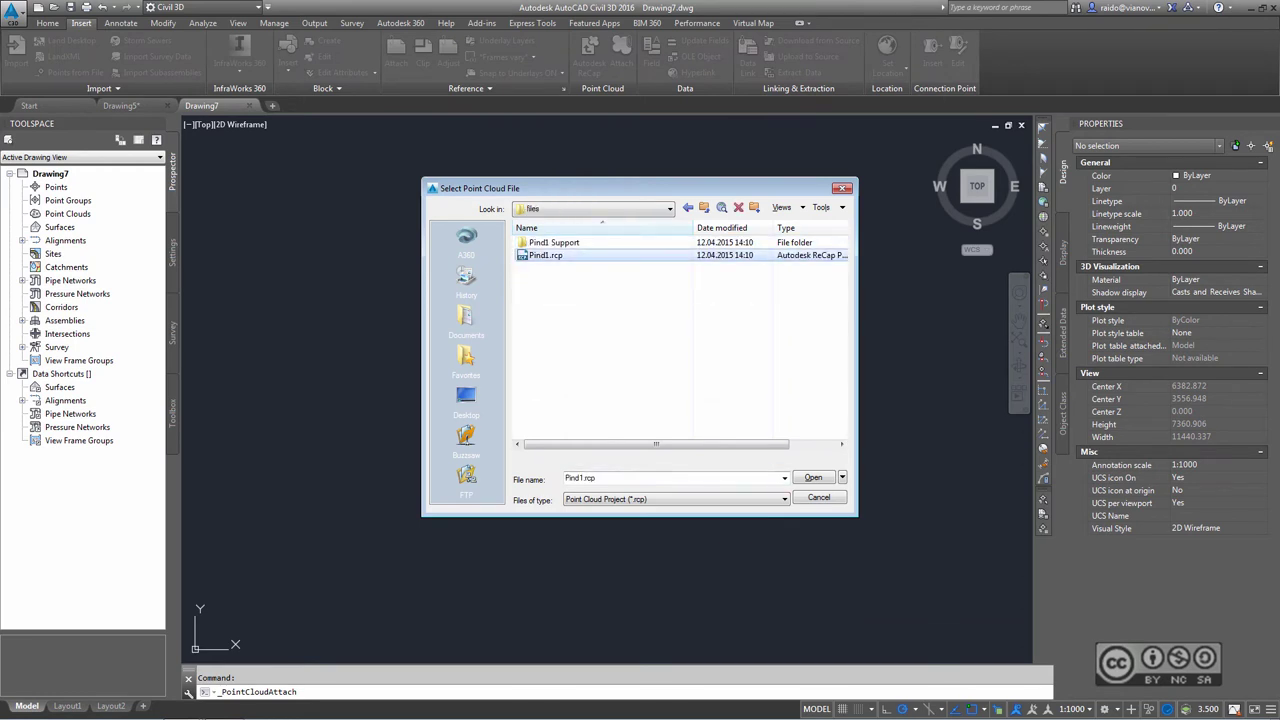
click(784, 498)
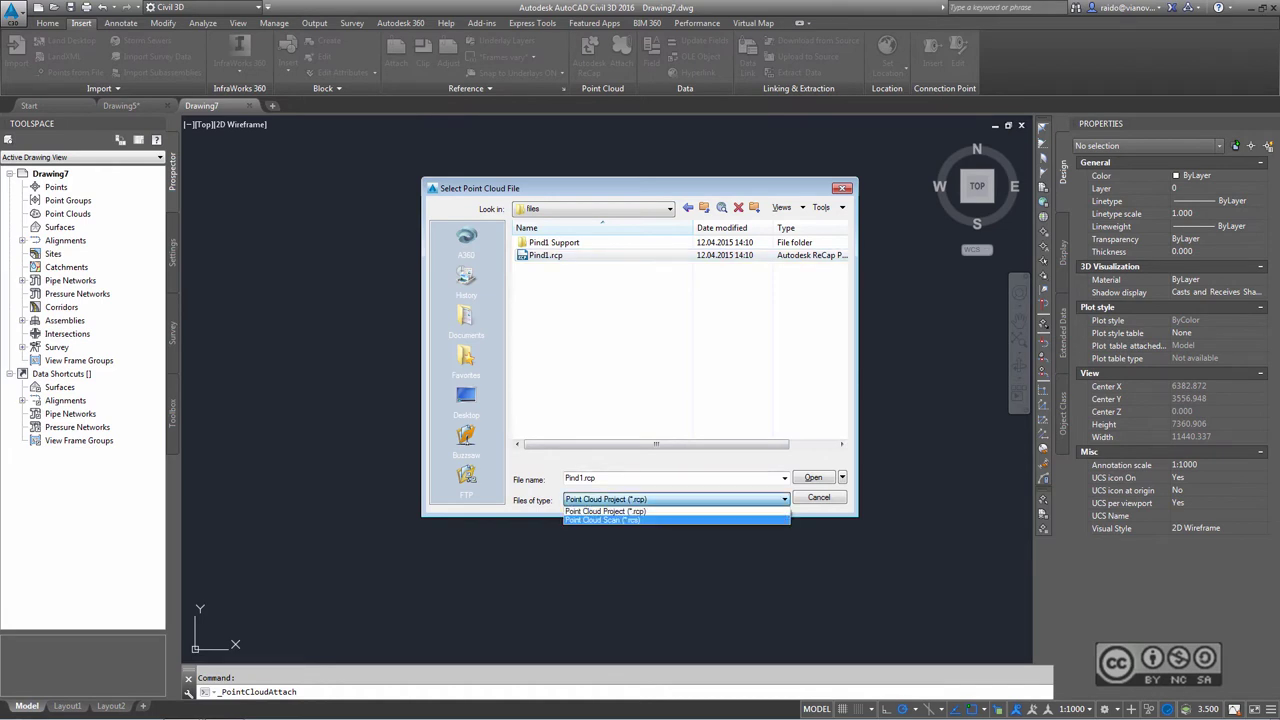
click(605, 511)
click(813, 477)
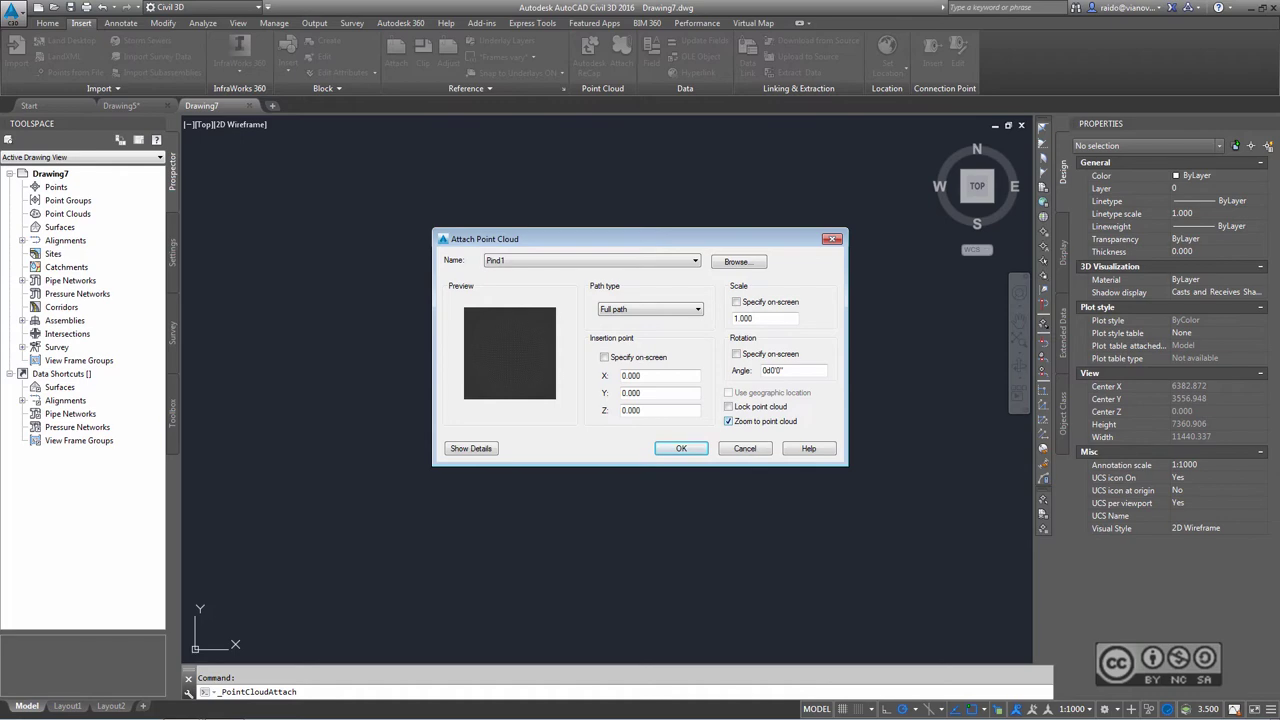
Attach Pind1 at 0,0,0 with scale 1.000, view it southwest isometric, and select it
click(681, 448)
mouse_move(977, 190)
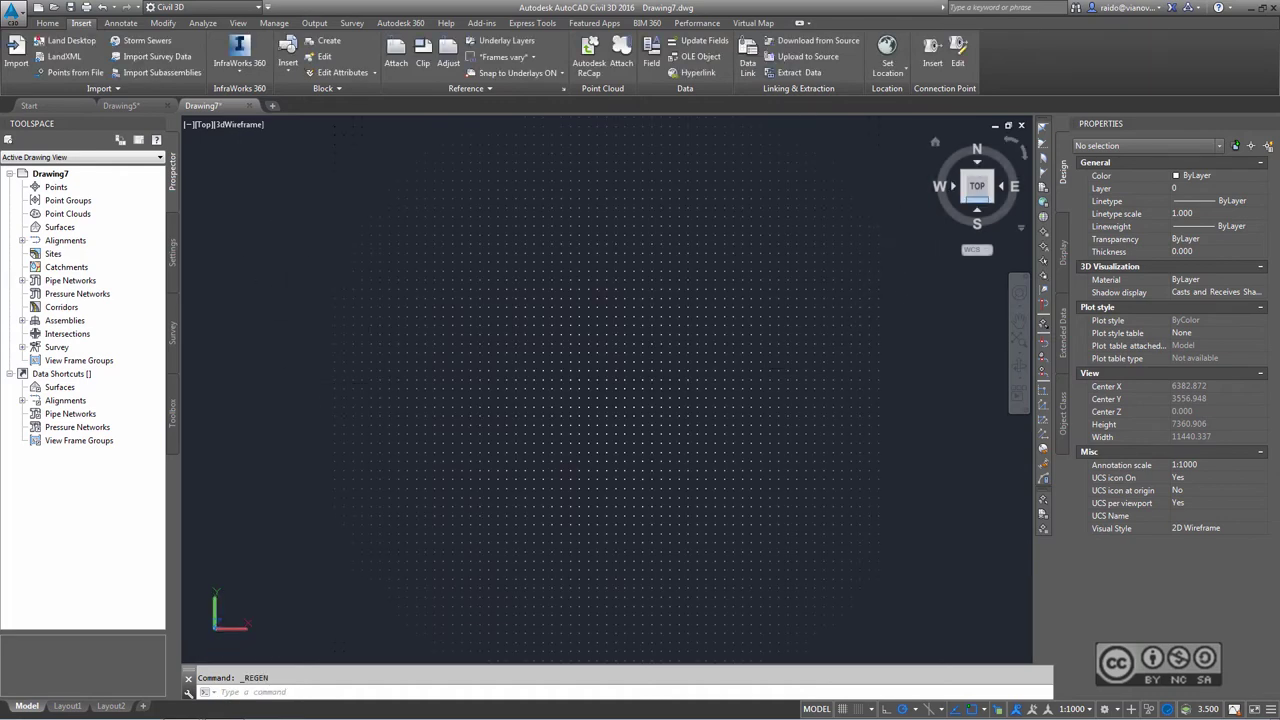
click(964, 199)
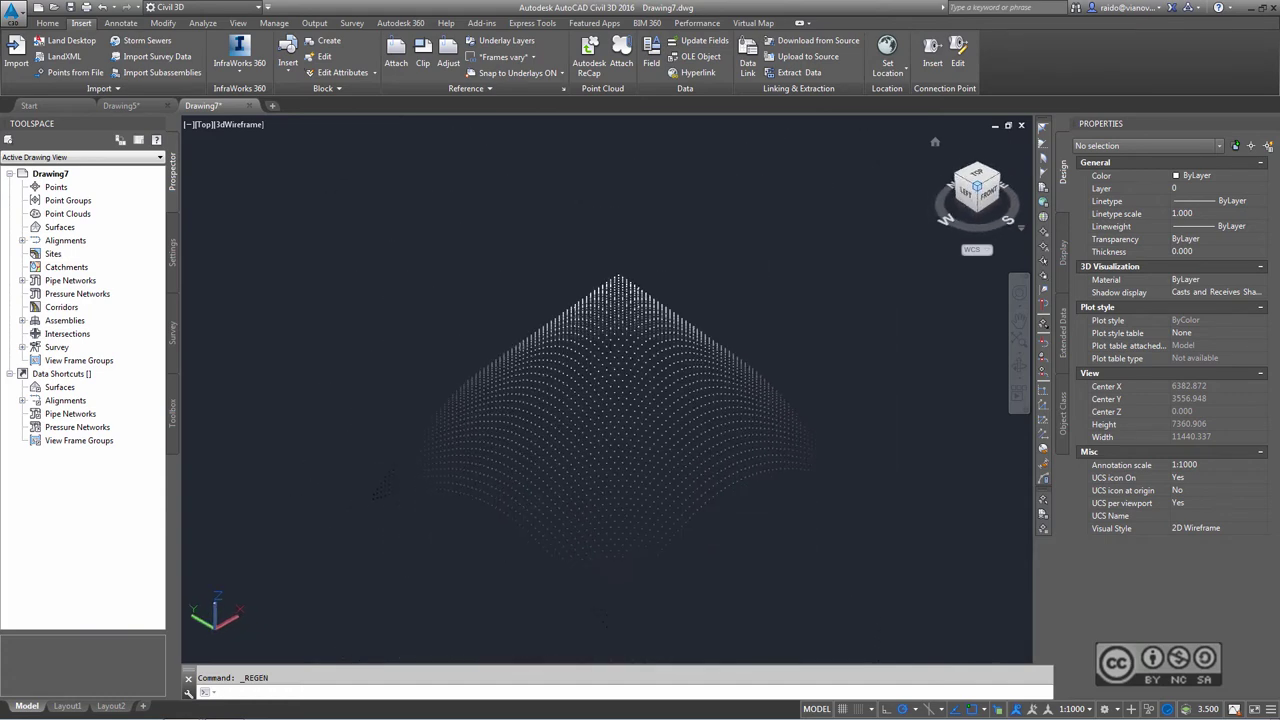
scroll(600, 371, up, 2)
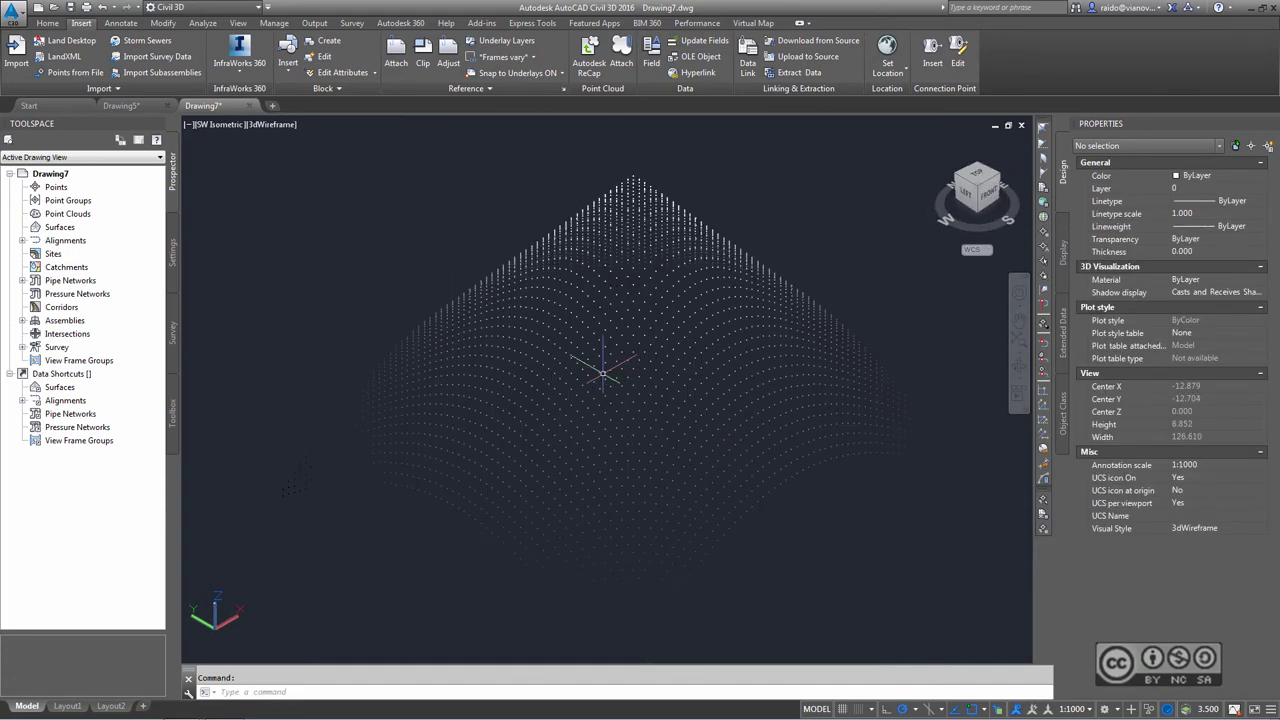
scroll(410, 210, down, 3)
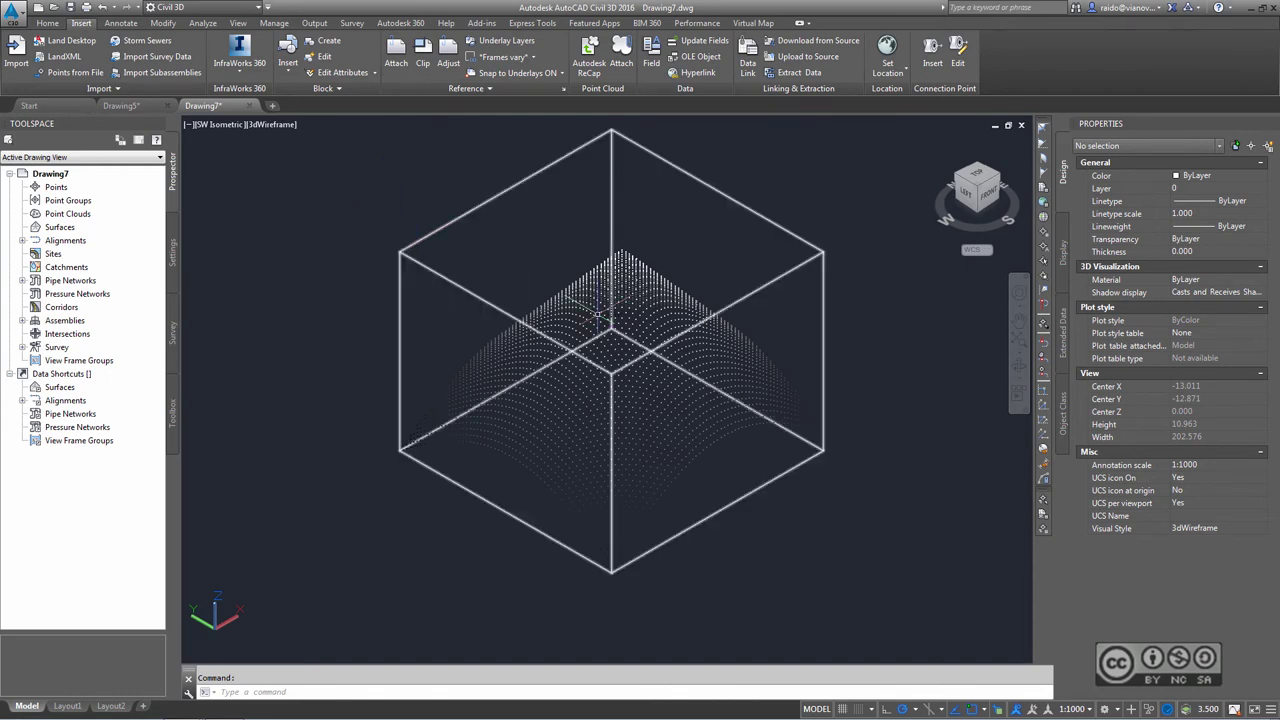
click(598, 314)
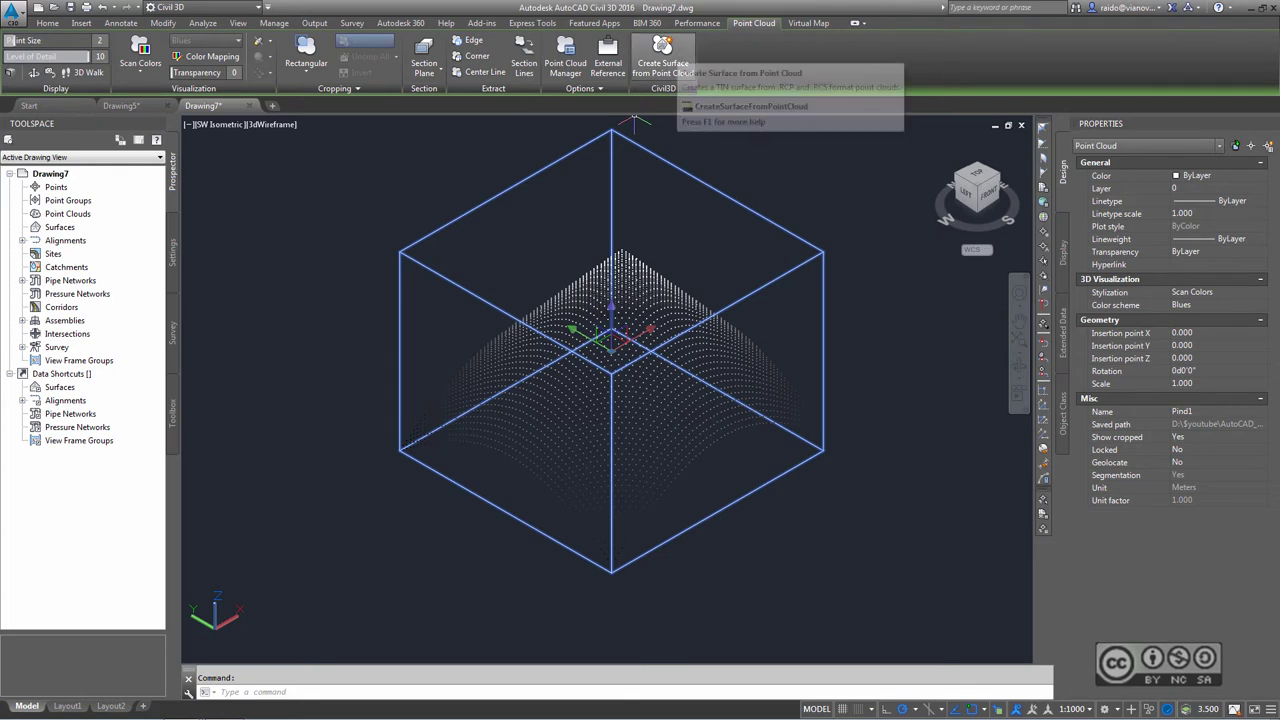
Start a TIN surface from the point cloud, name it 'Pind1', and continue to Point Cloud Selection
click(663, 55)
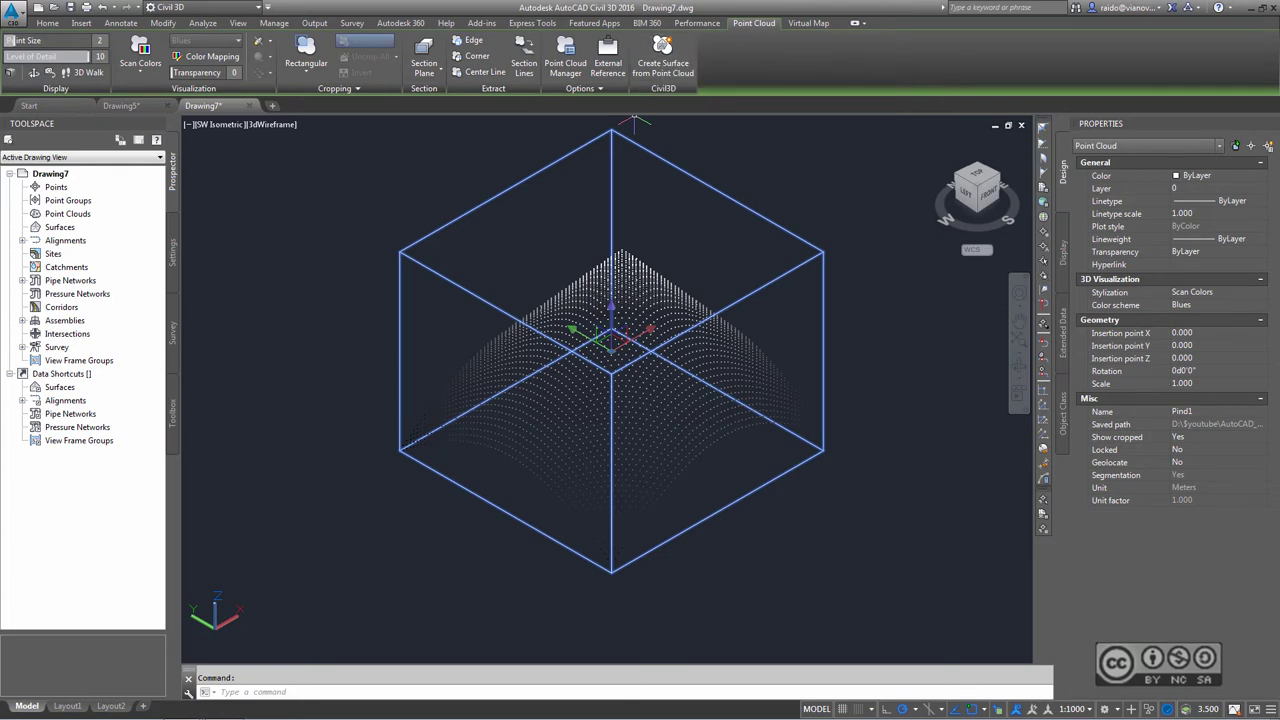
click(663, 55)
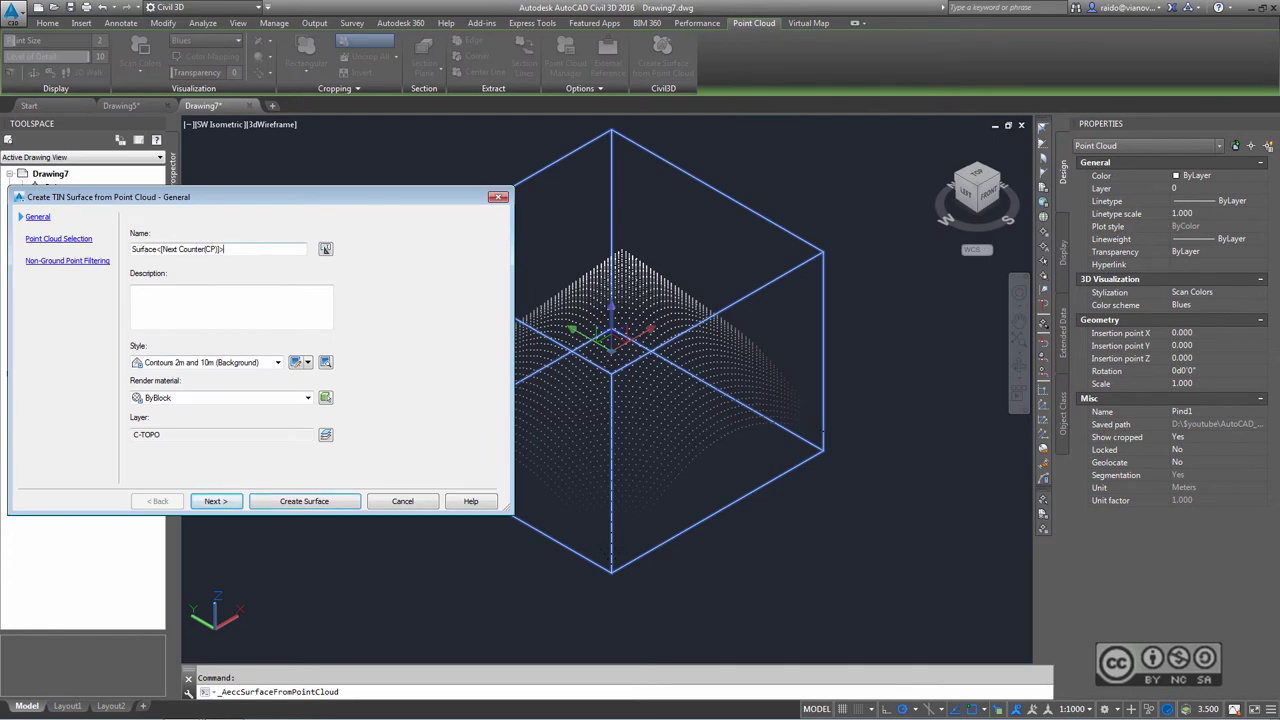
click(218, 248)
text(Pind1)
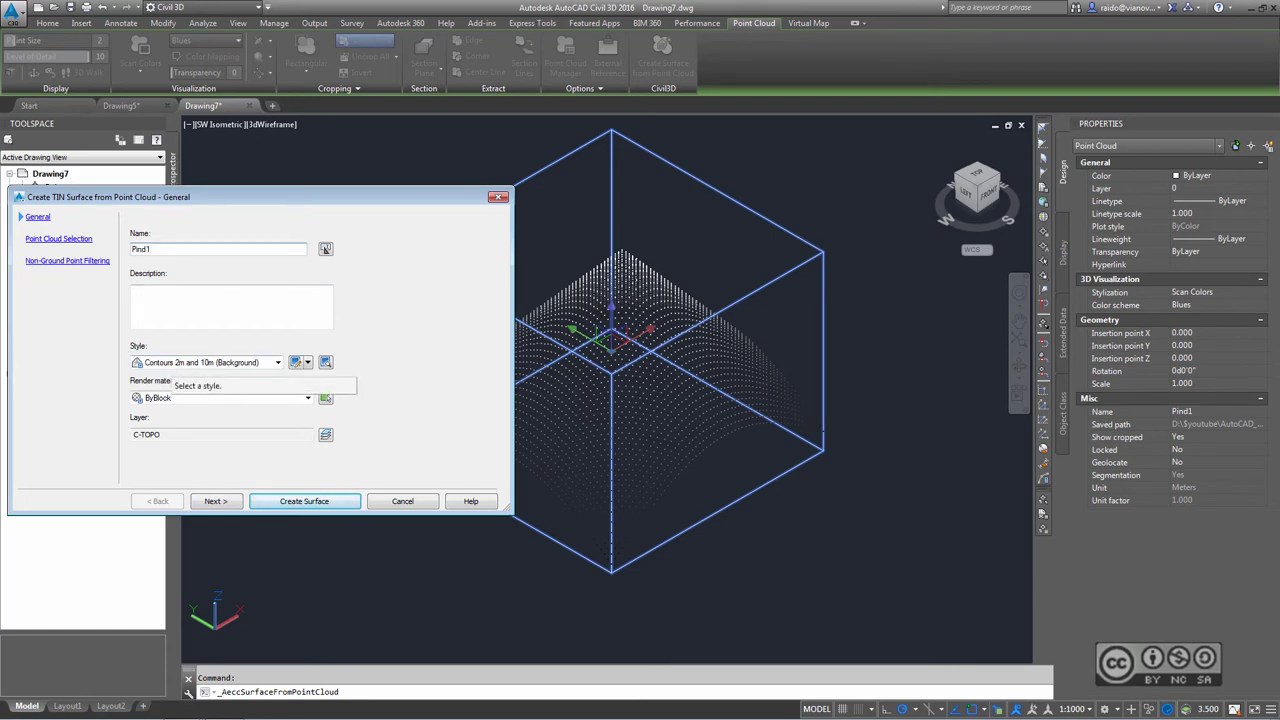
click(216, 501)
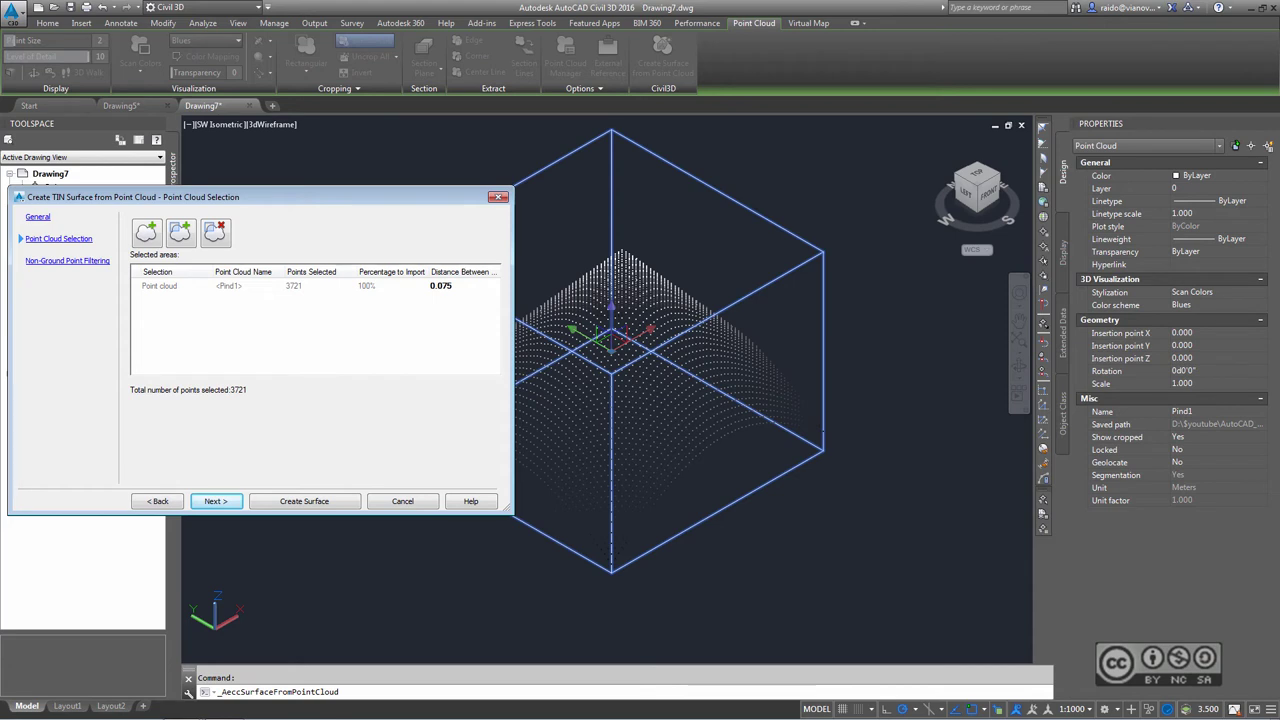
Advance the wizard to the Non-Ground Point Filtering page
click(216, 501)
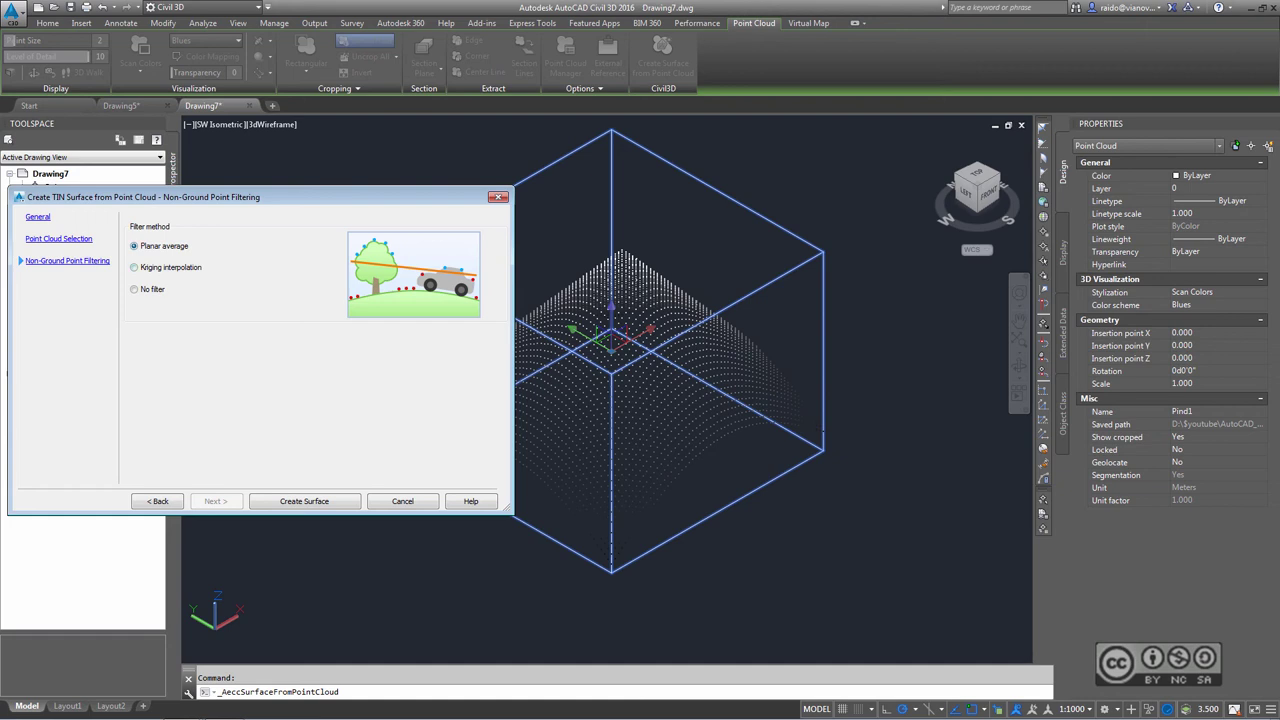
Choose No filter for non-ground points and create the Pind1 surface
click(134, 267)
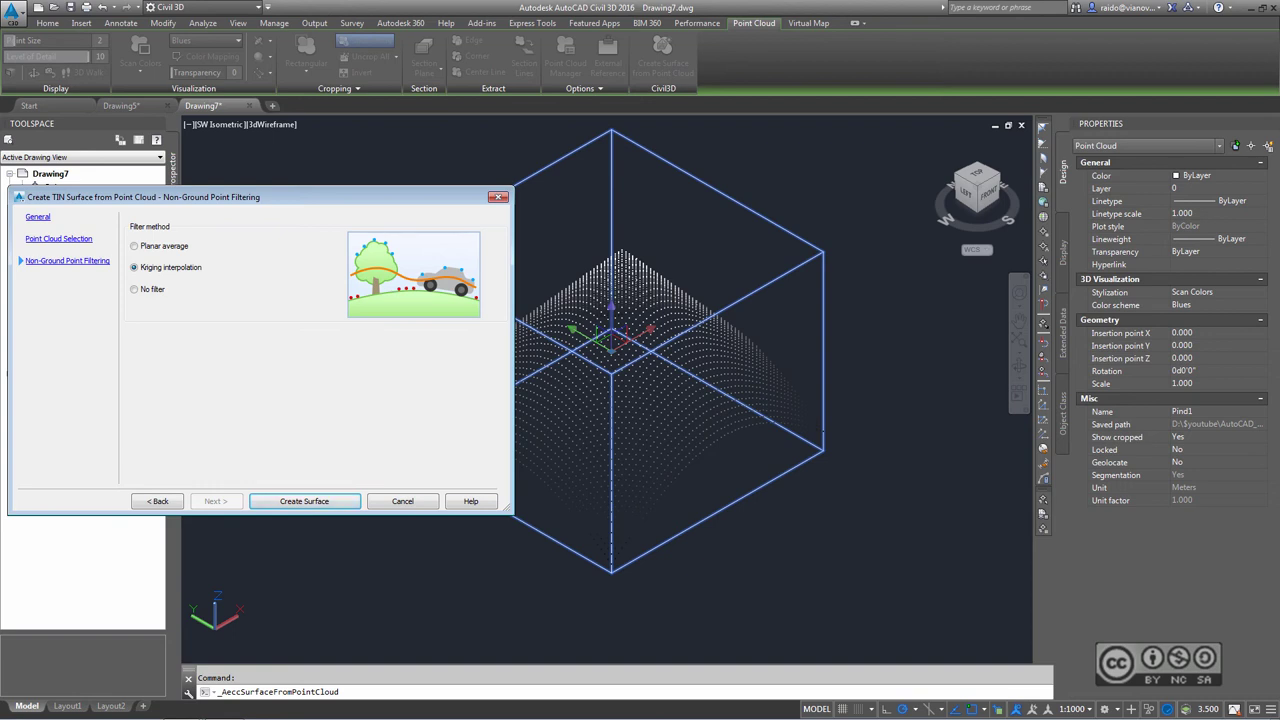
click(134, 289)
key(Return)
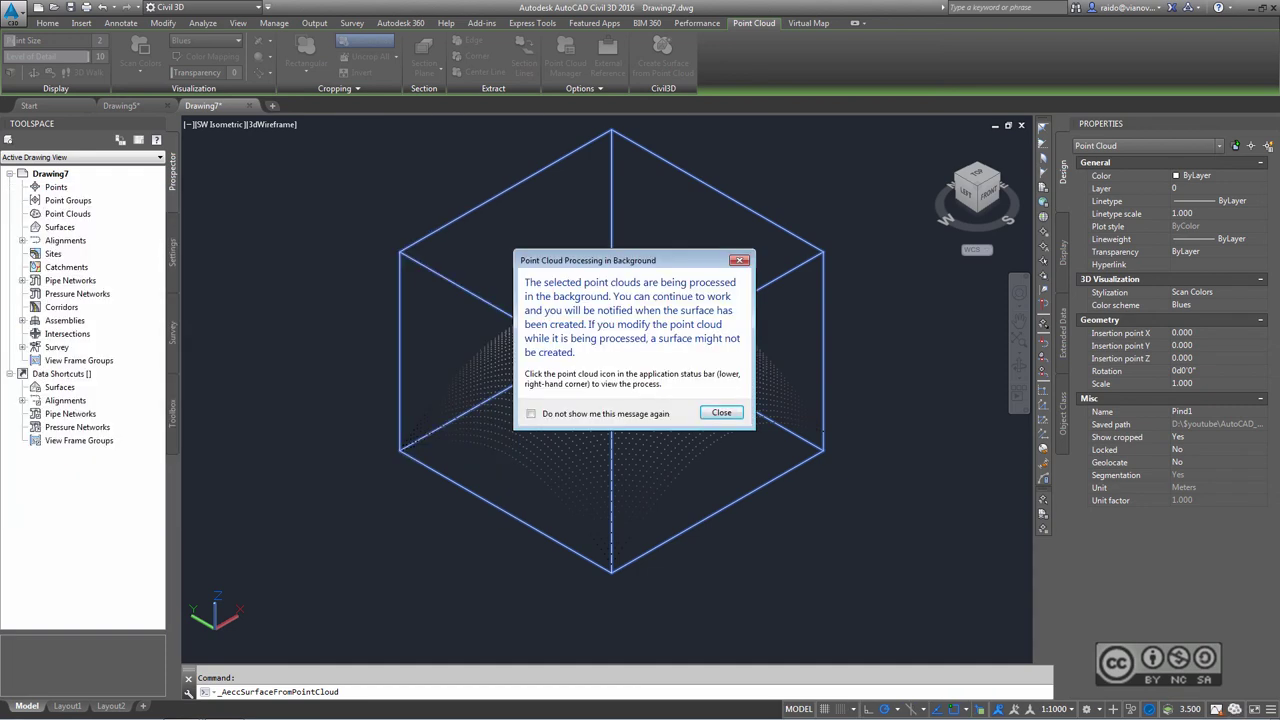
Close the background processing notice and select the finished Pind1 TIN surface
click(721, 412)
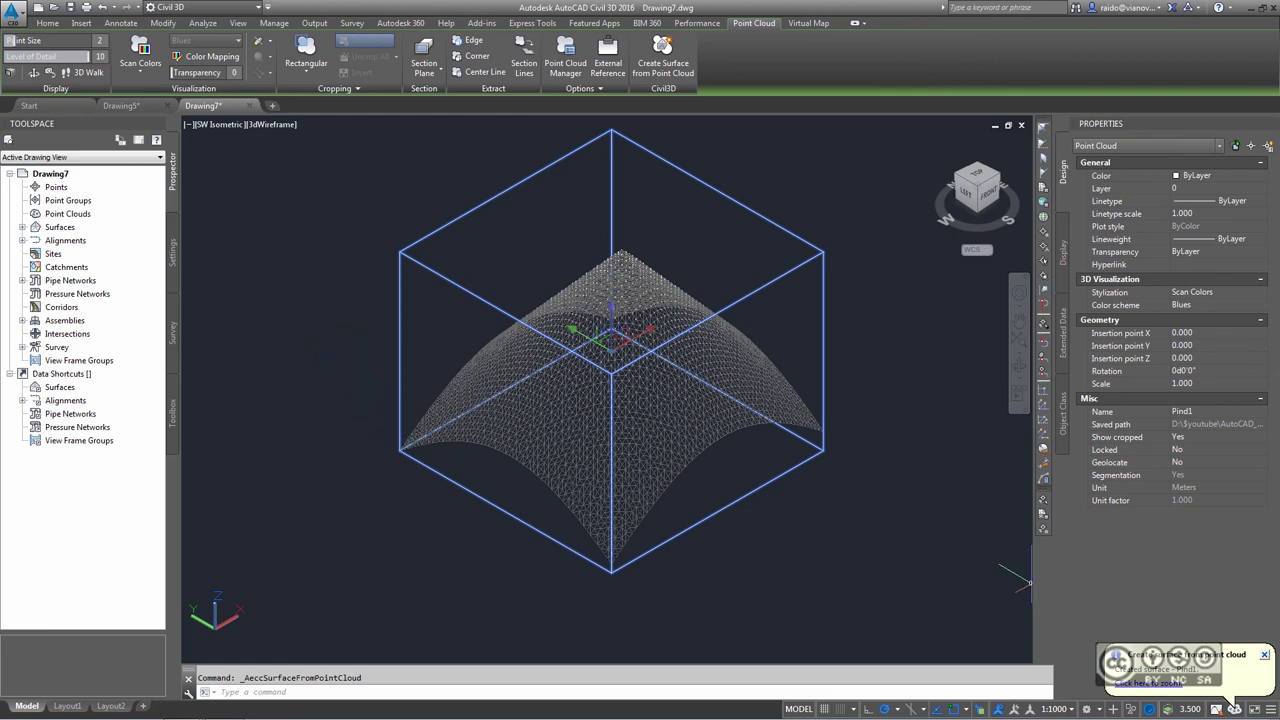
click(637, 303)
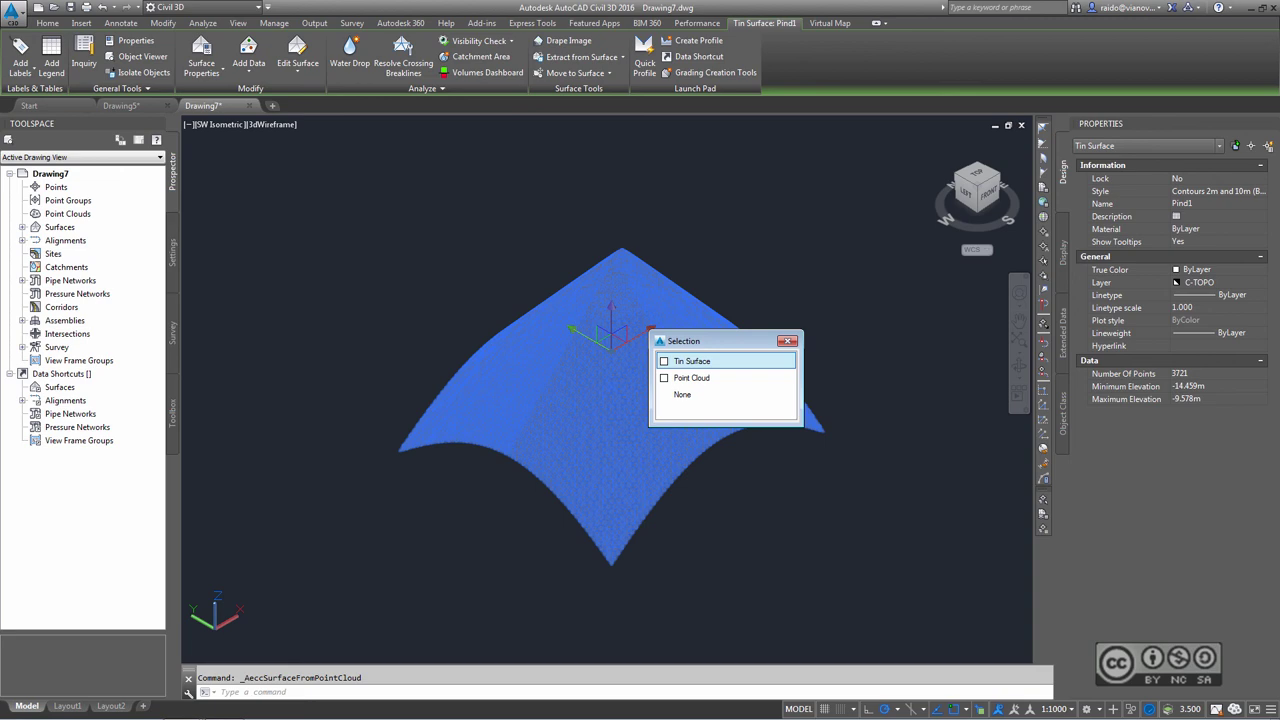
right_click(551, 238)
click(596, 422)
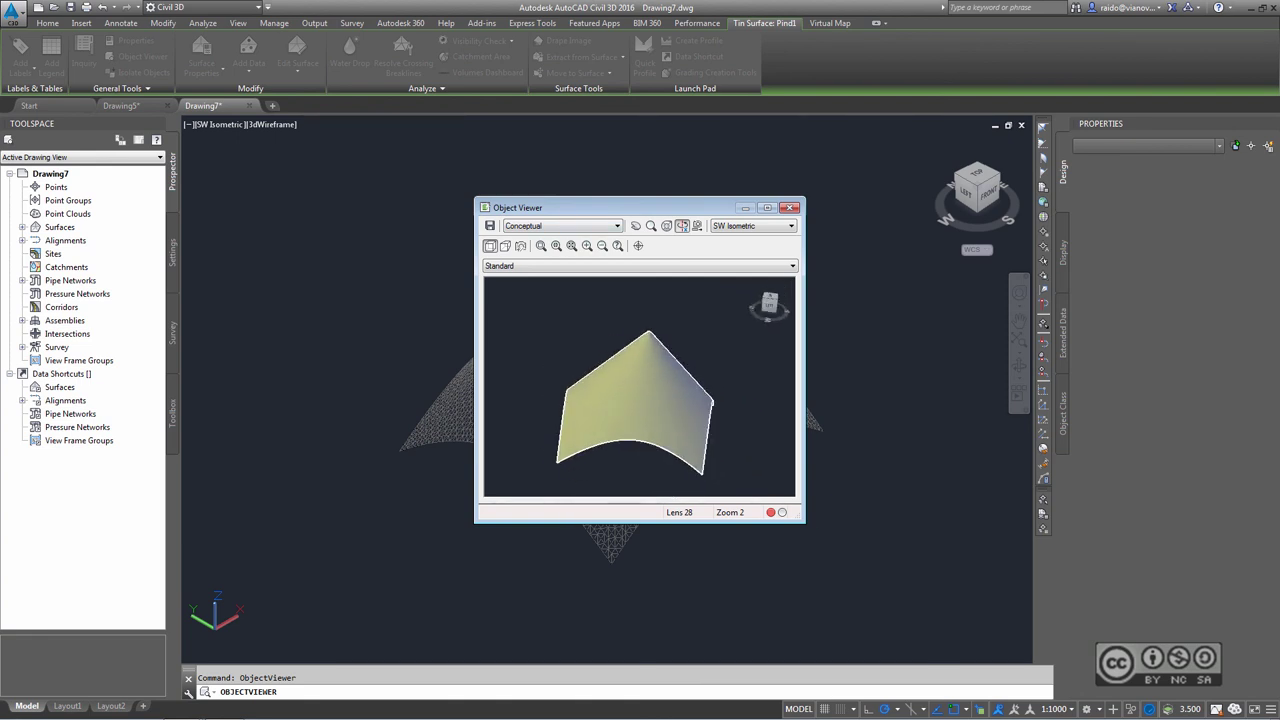
key(Escape)
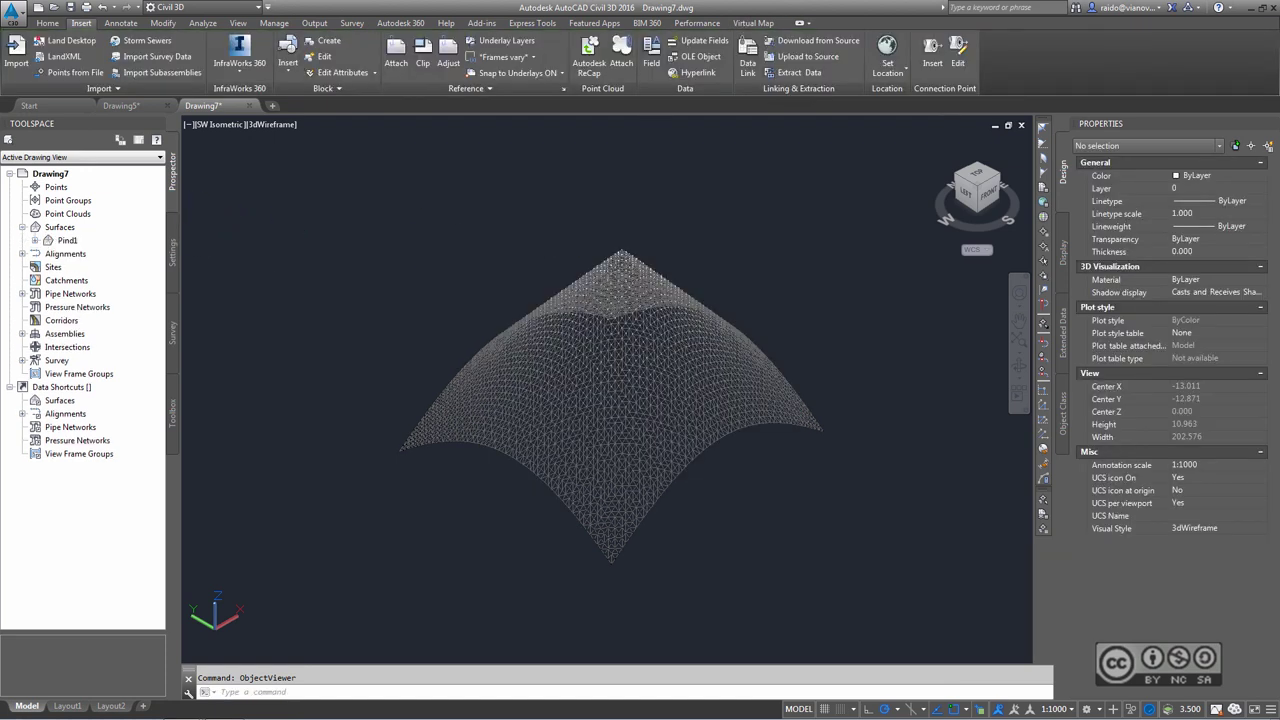